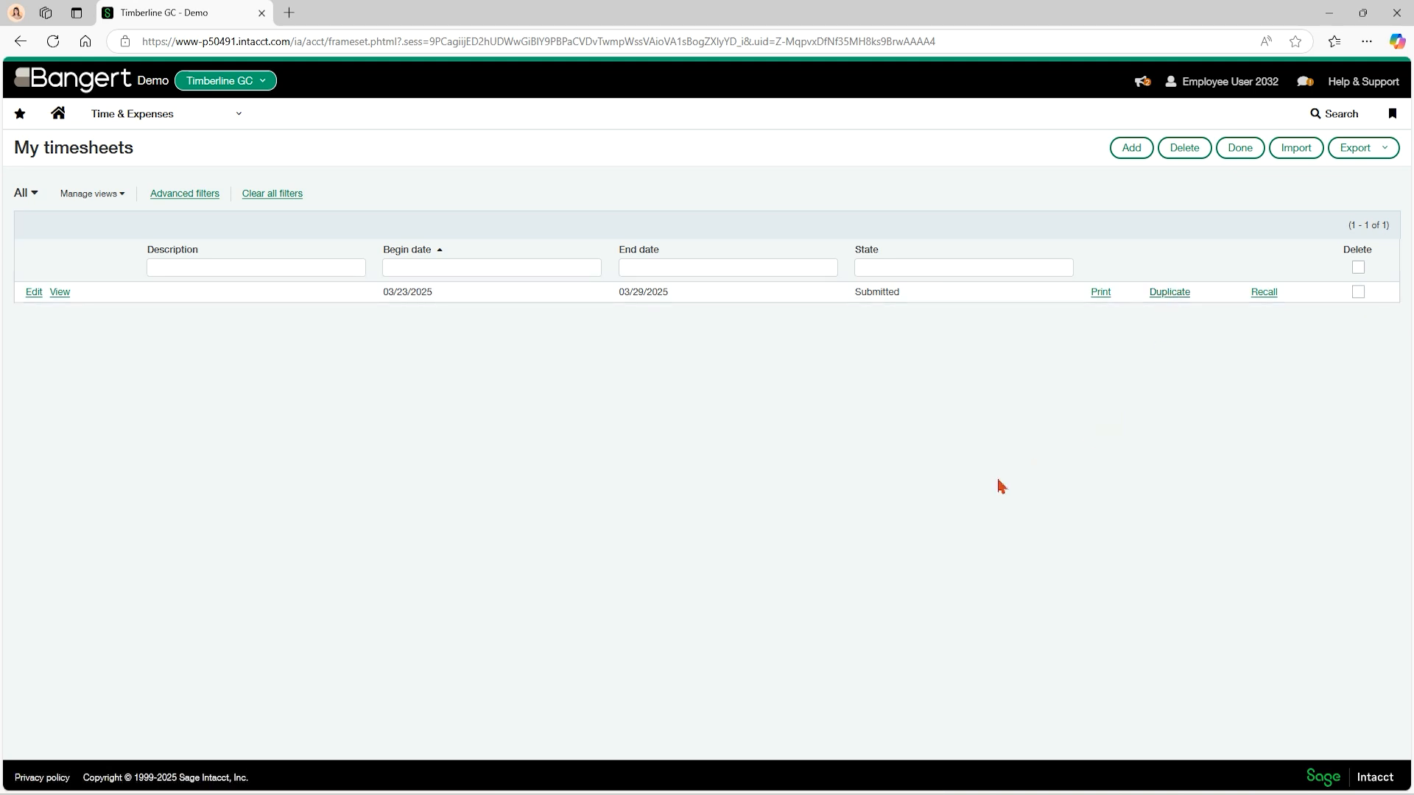
# Duplicate the submitted 03/23/2025 timesheet with its details cleared and set the copy's begin date to 03/30/2025
pyautogui.click(1175, 296)
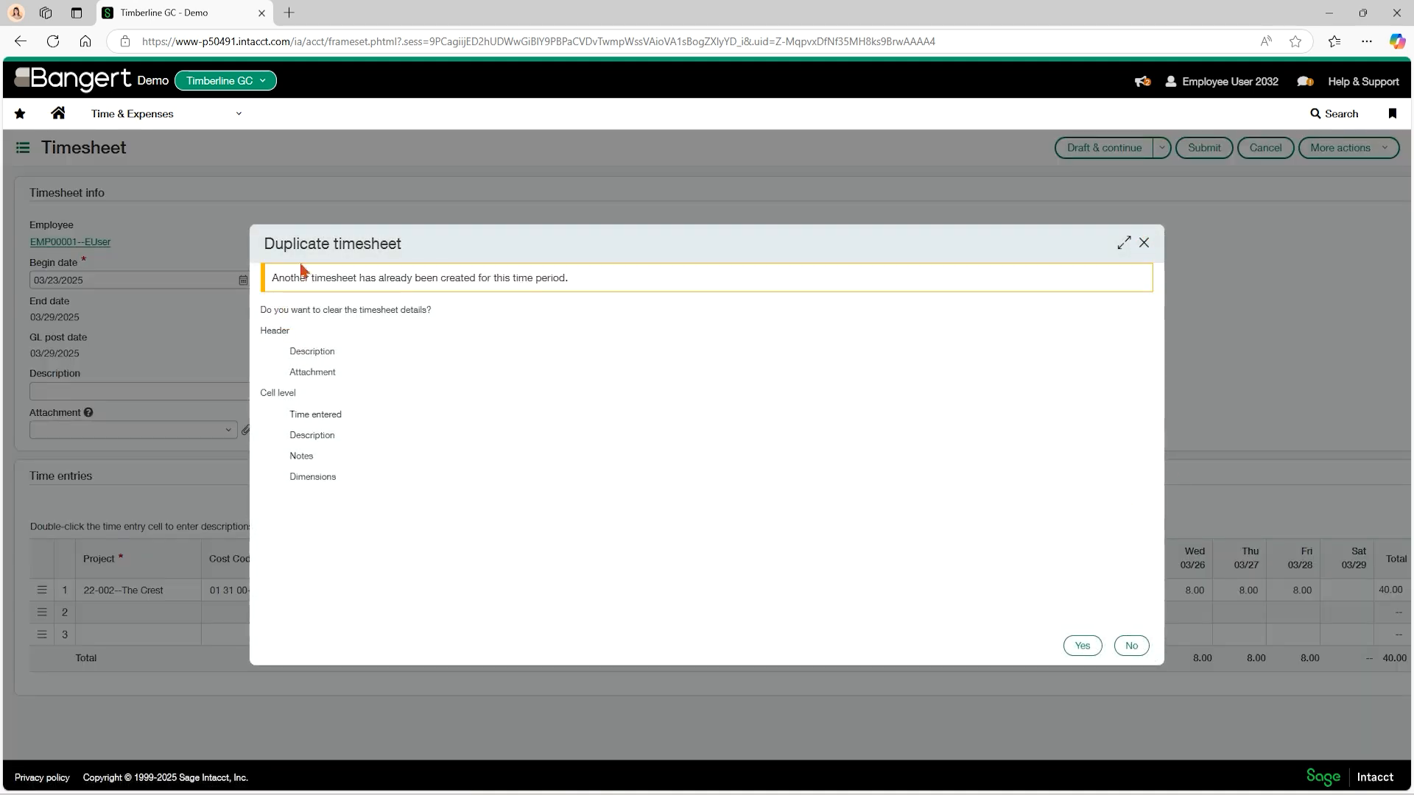
pyautogui.click(1082, 646)
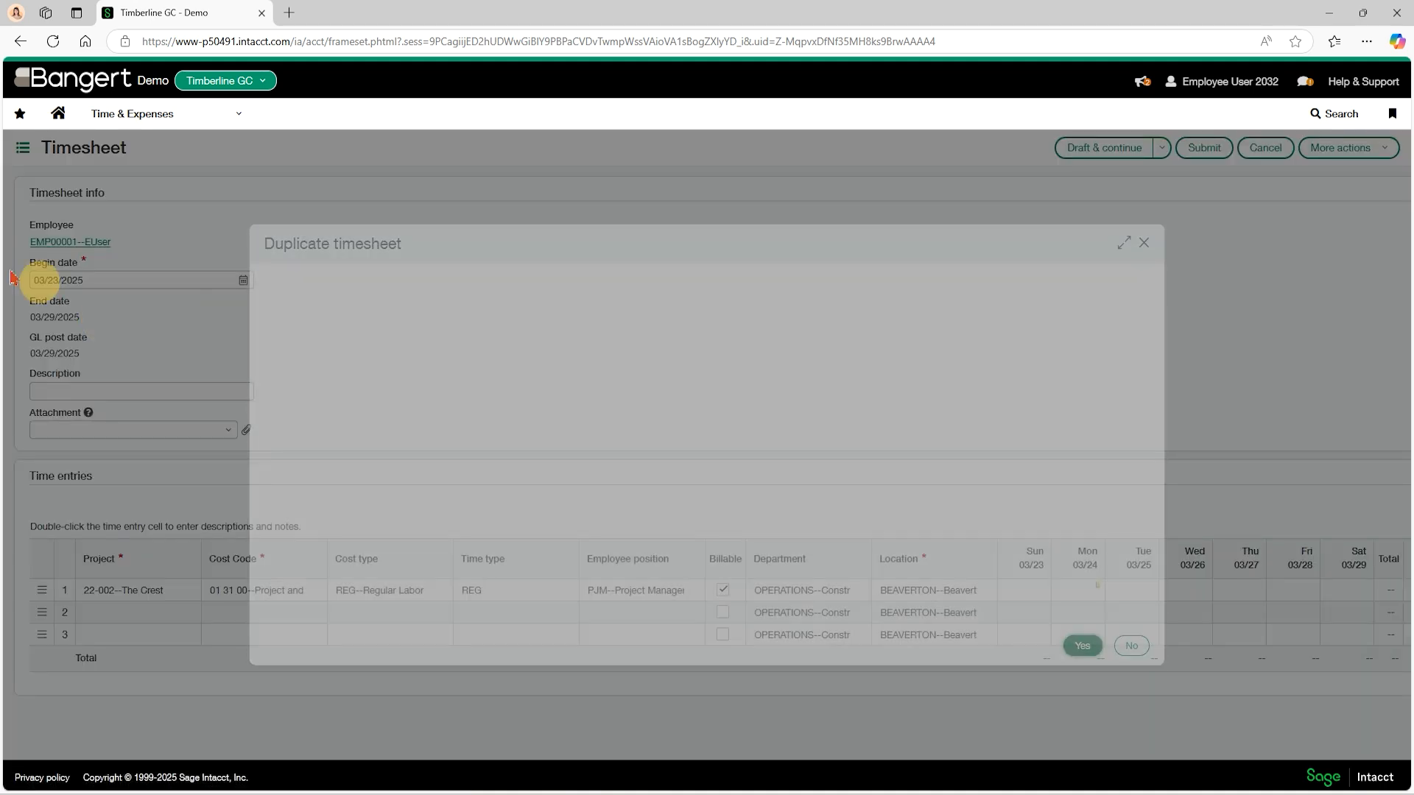
pyautogui.click(243, 282)
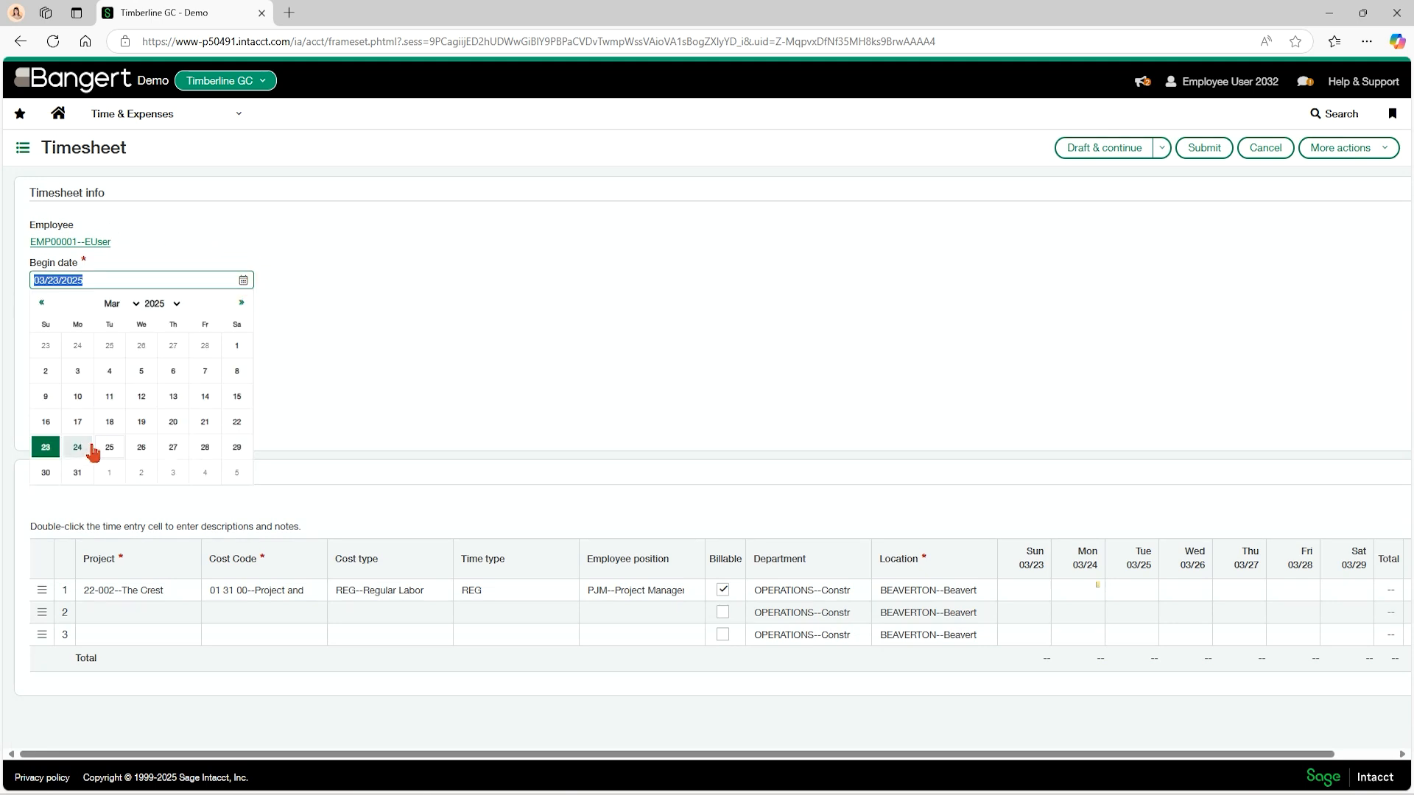
pyautogui.click(51, 474)
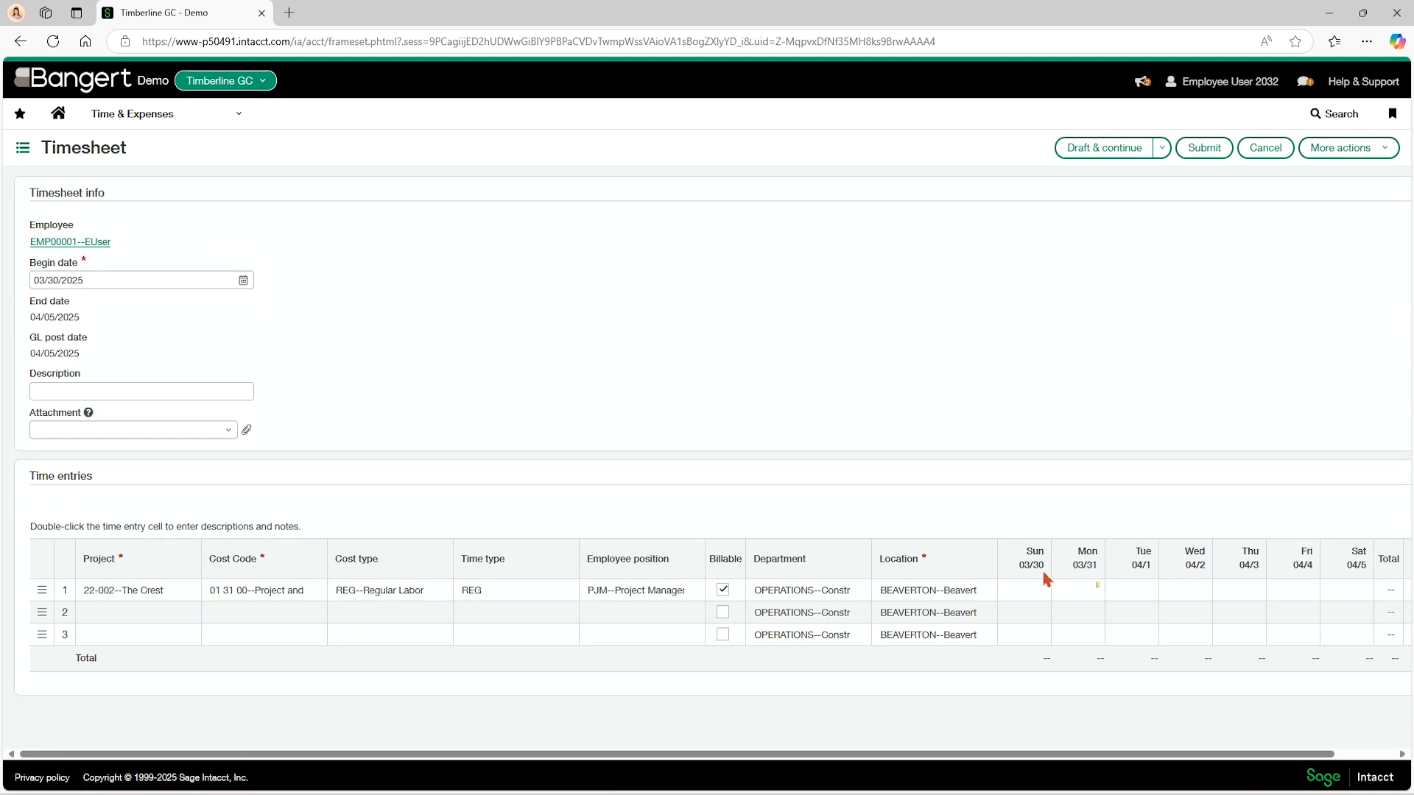
# Enter 8 hours for each day from Monday 03/31 to Friday 04/4 on the first line, and discard the duplicated timesheet
pyautogui.click(1076, 589)
pyautogui.write('8')
pyautogui.press('Tab')
pyautogui.write('8')
pyautogui.press('Tab')
pyautogui.write('8')
pyautogui.press('Tab')
pyautogui.write('8')
pyautogui.press('Tab')
pyautogui.write('8')
pyautogui.press('Tab')
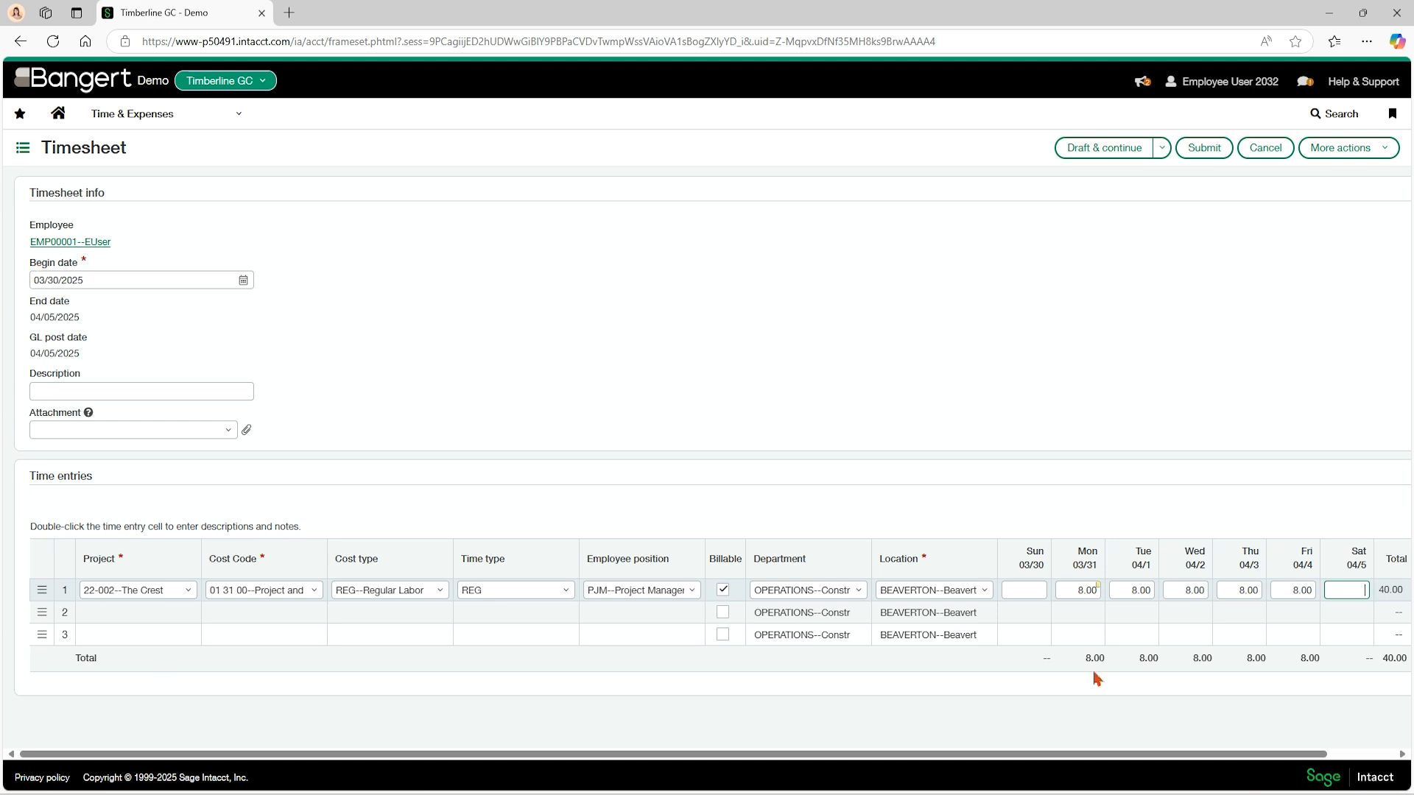
pyautogui.click(1265, 148)
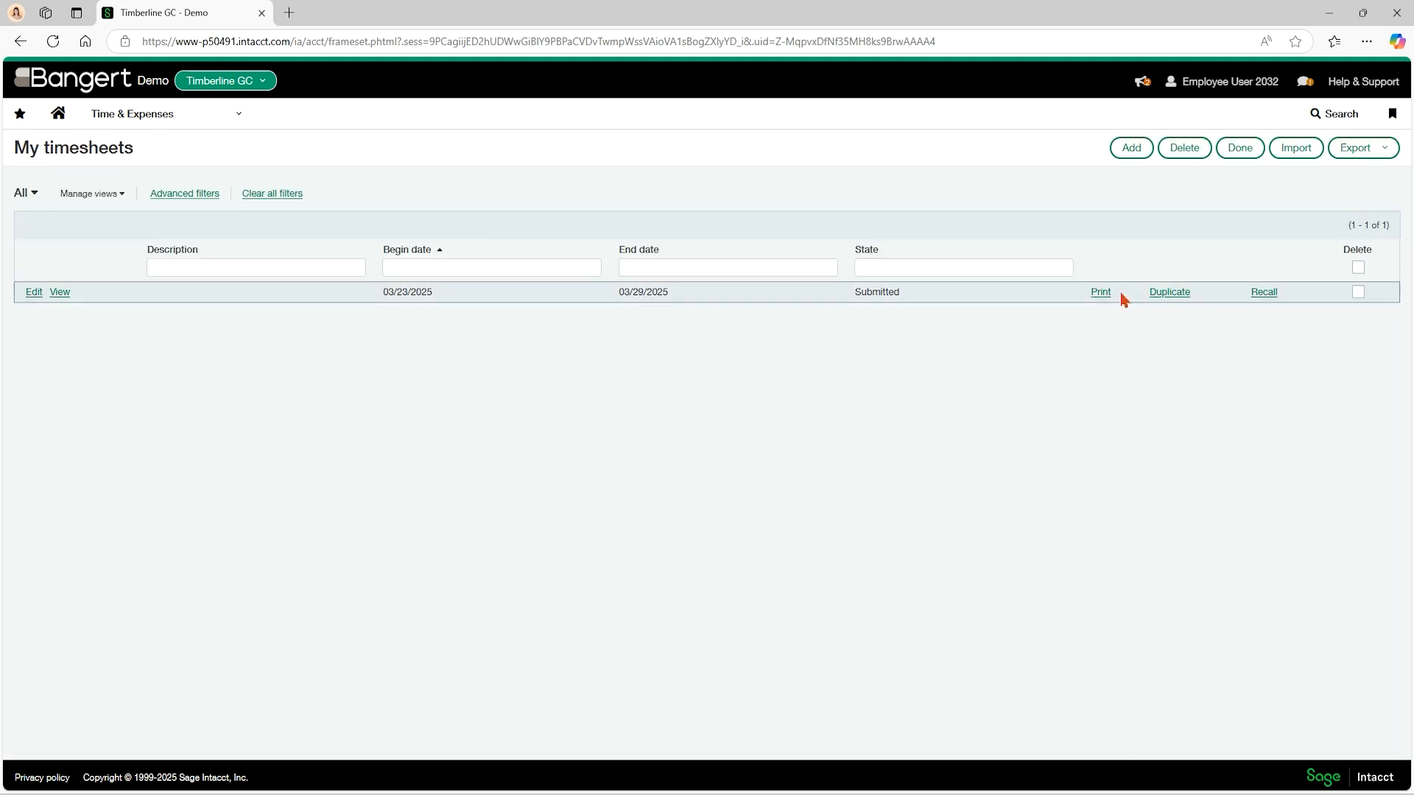
# Add a new timesheet with the begin date 03/16/2025
pyautogui.click(1133, 150)
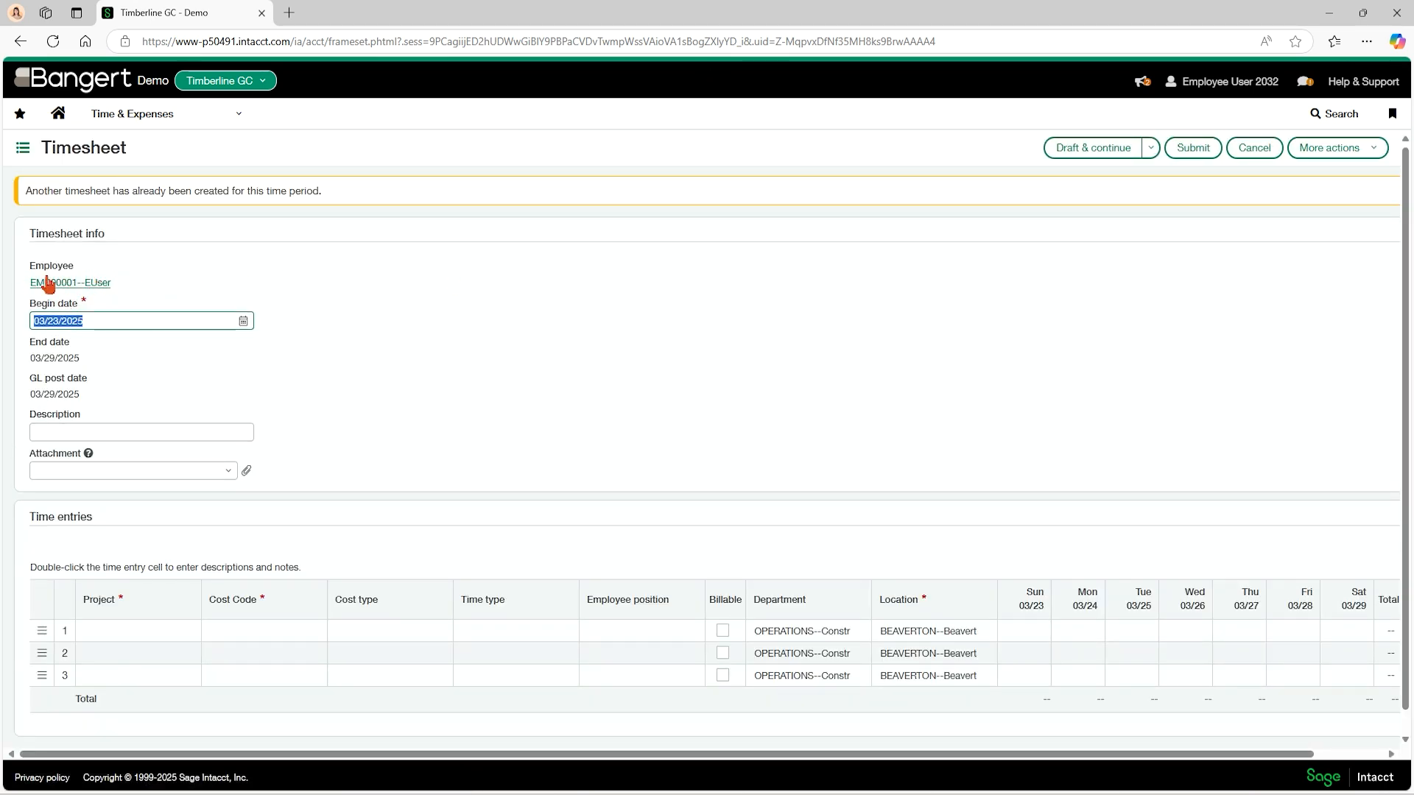
pyautogui.click(244, 323)
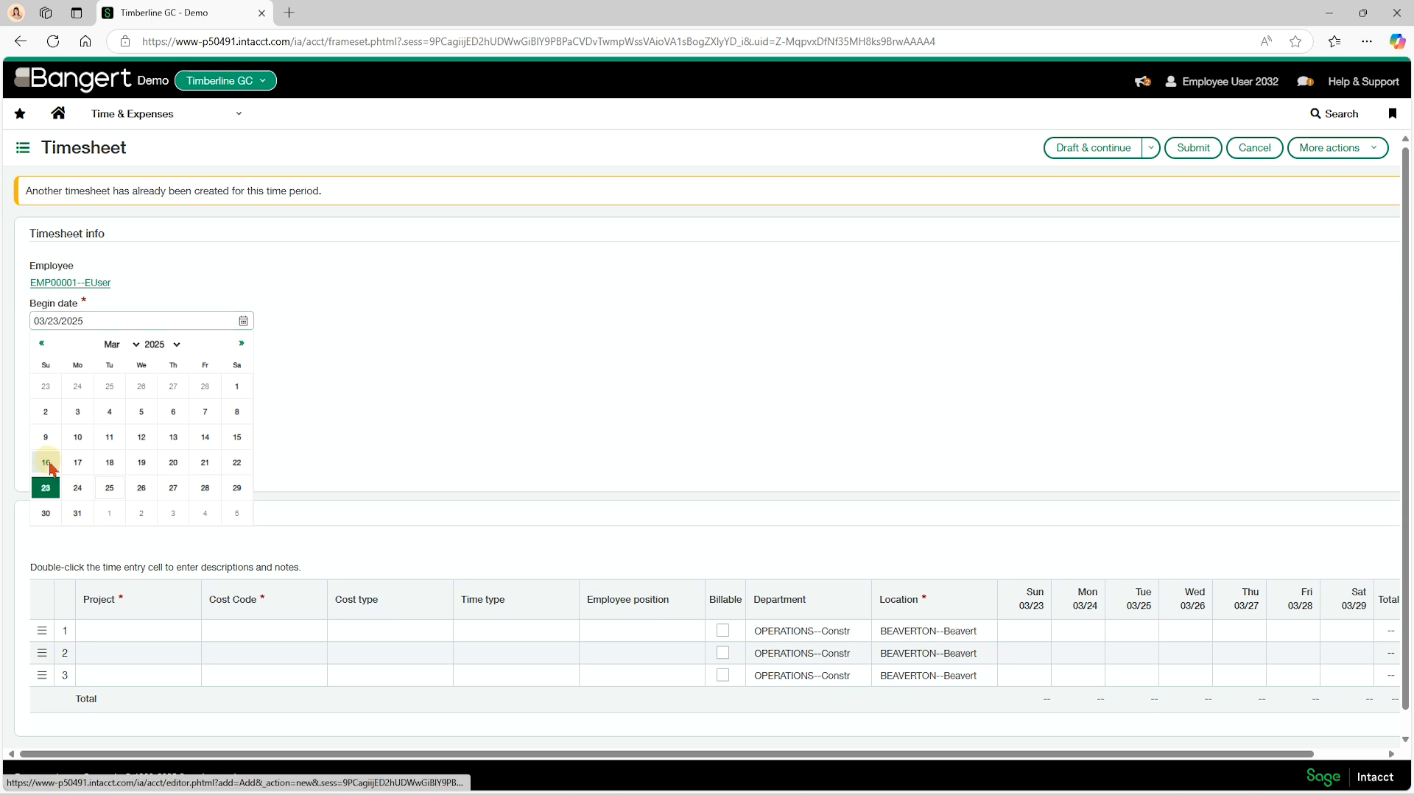
pyautogui.click(45, 464)
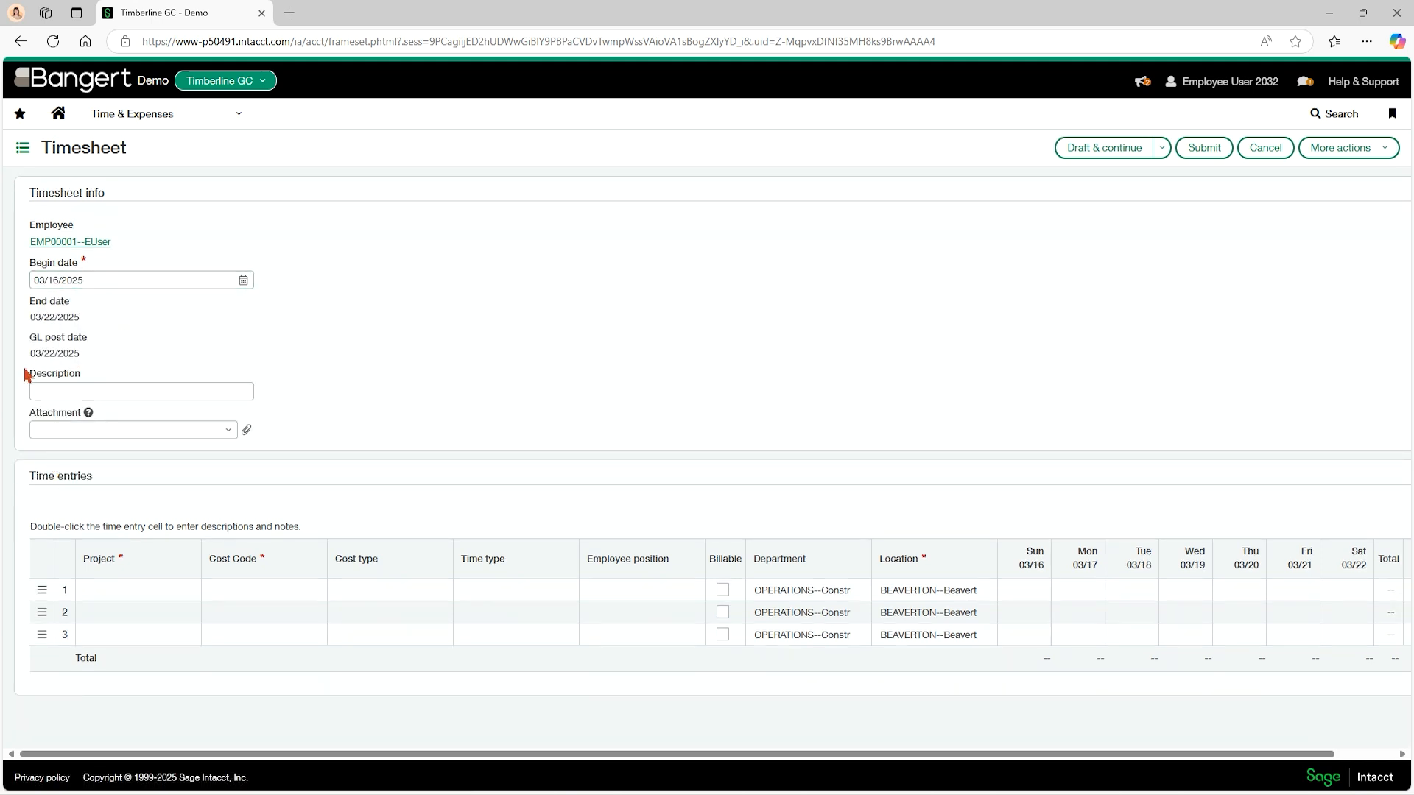
# Assign the first time entry to project 22-002--The Crest with cost code 01 31 00--Project and Field Management
pyautogui.click(162, 589)
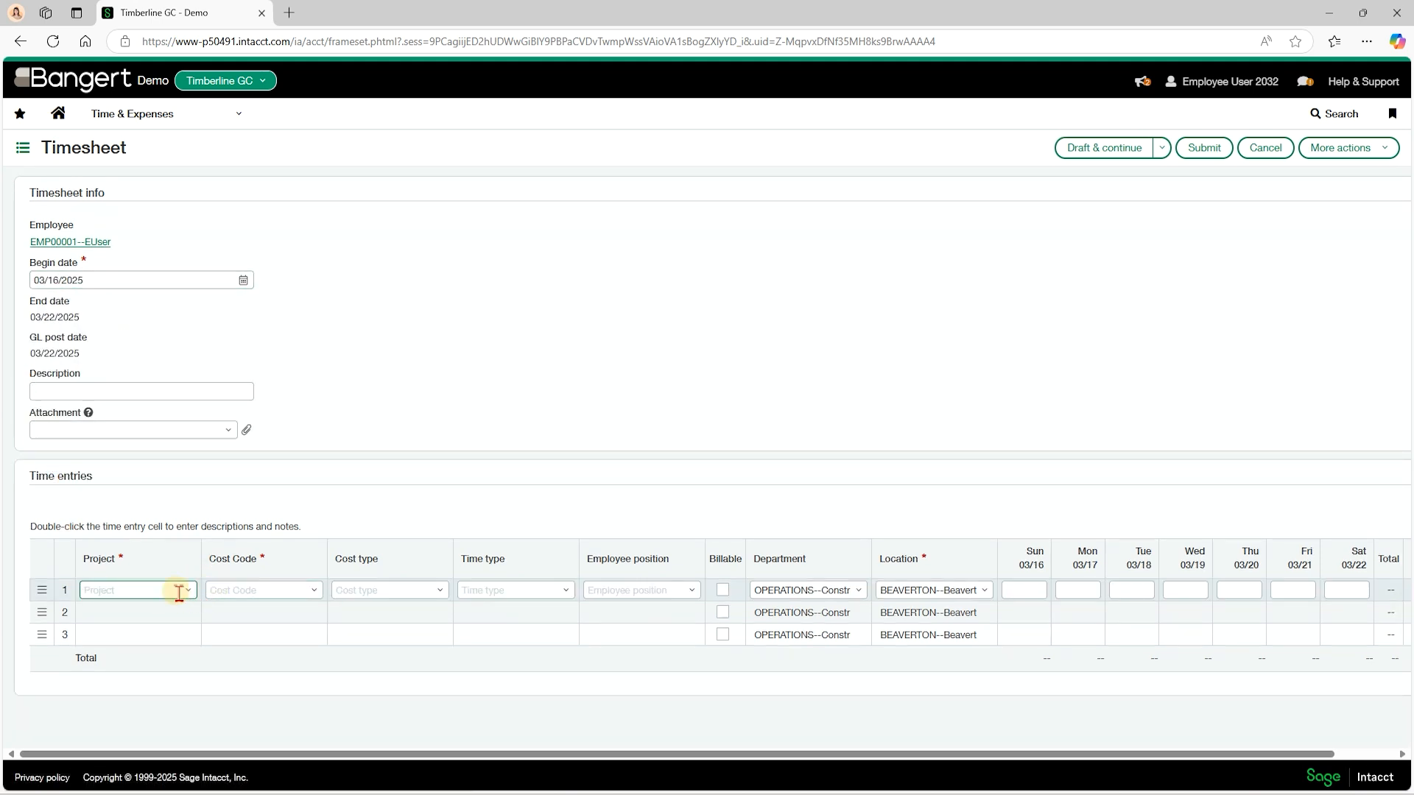
pyautogui.click(187, 589)
pyautogui.click(194, 359)
pyautogui.click(314, 590)
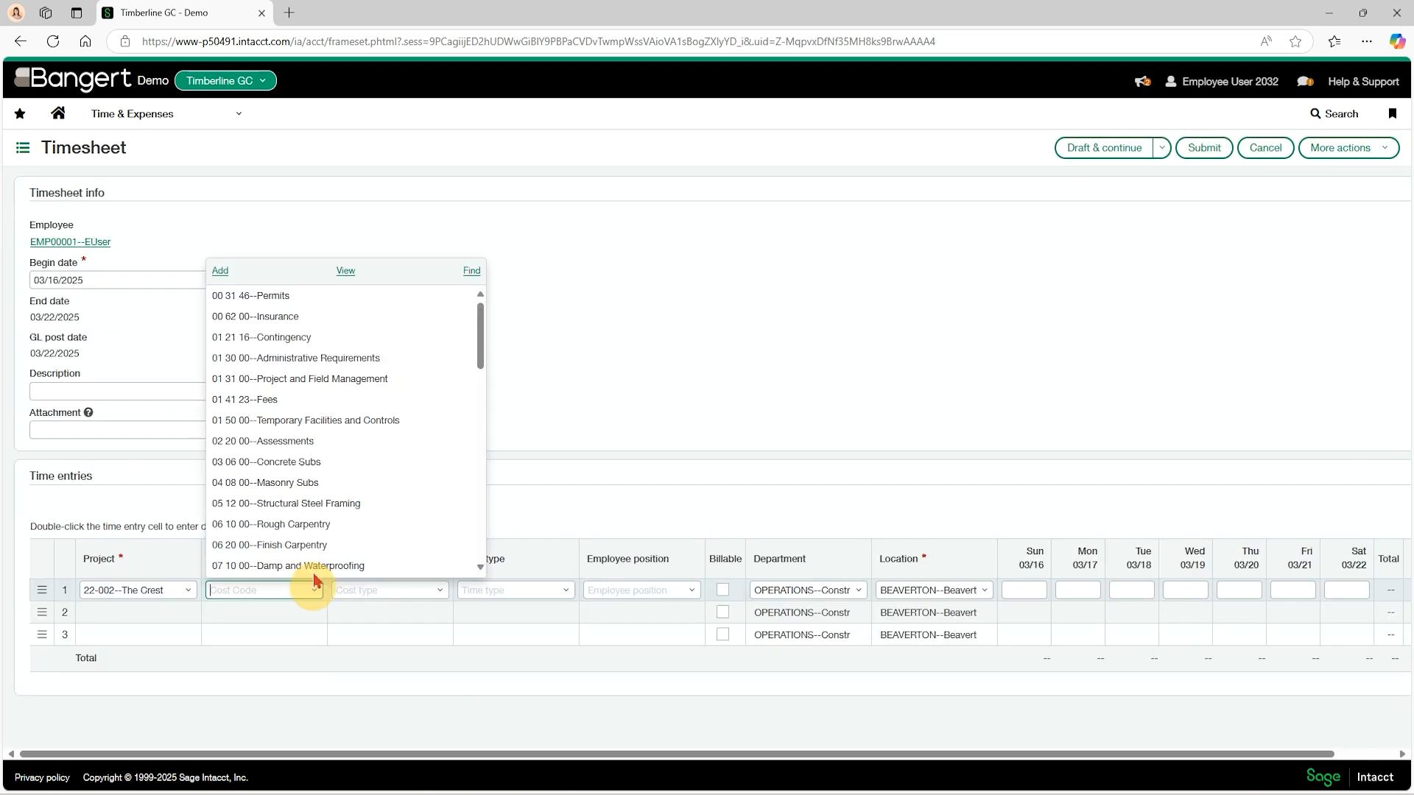
pyautogui.click(326, 379)
# Set the first entry's cost type to REG--Regular Labor, time type to REG and employee position to PJM--Project Manager
pyautogui.click(440, 590)
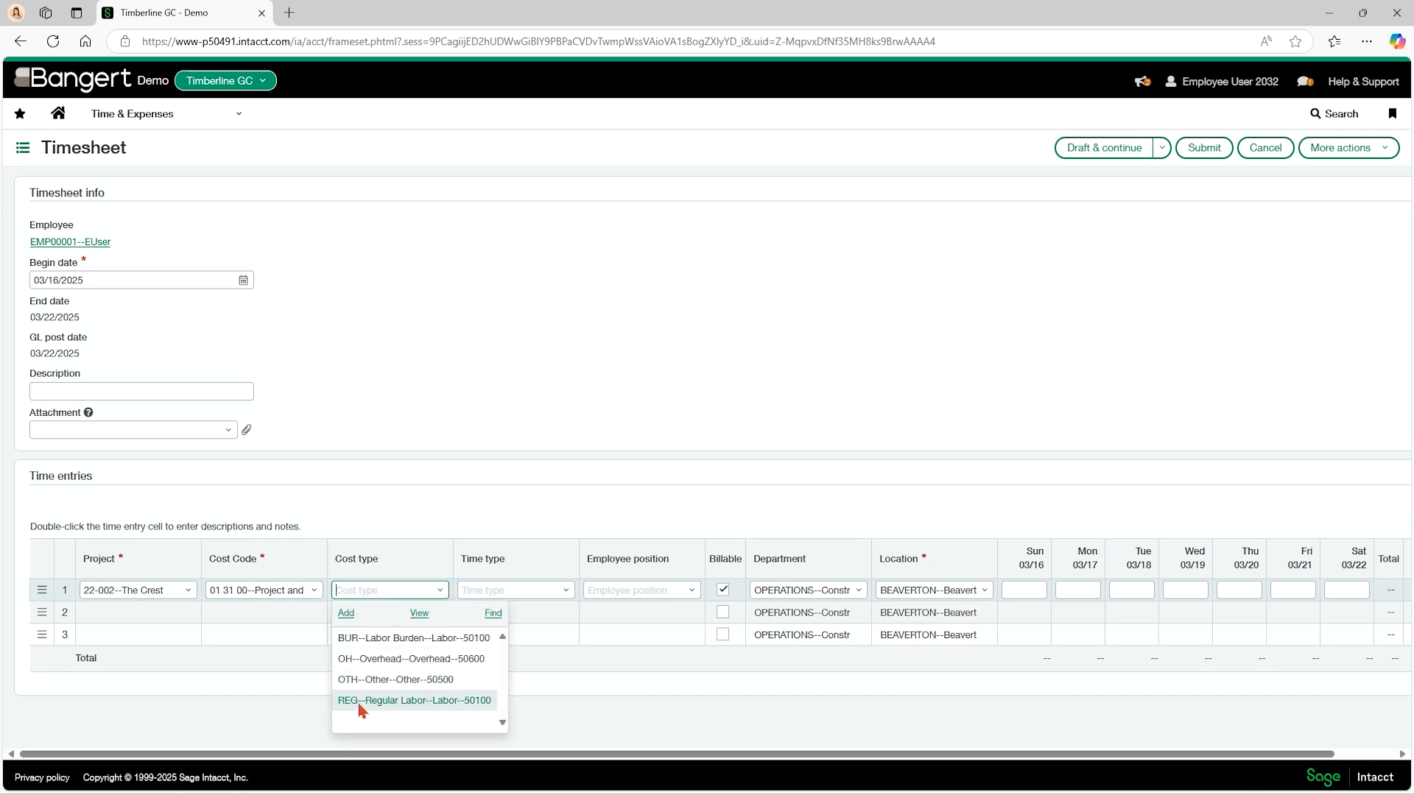
pyautogui.click(361, 701)
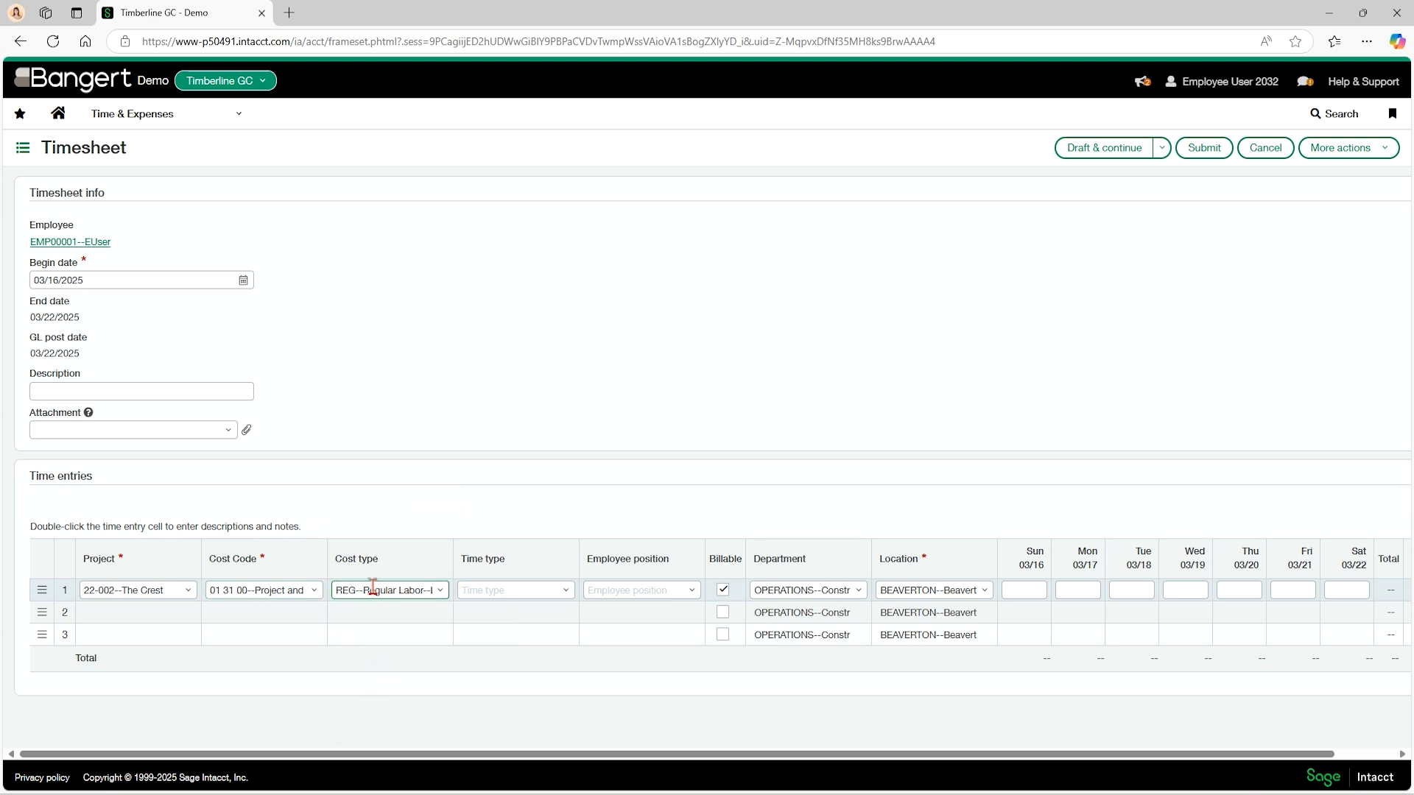
pyautogui.click(563, 590)
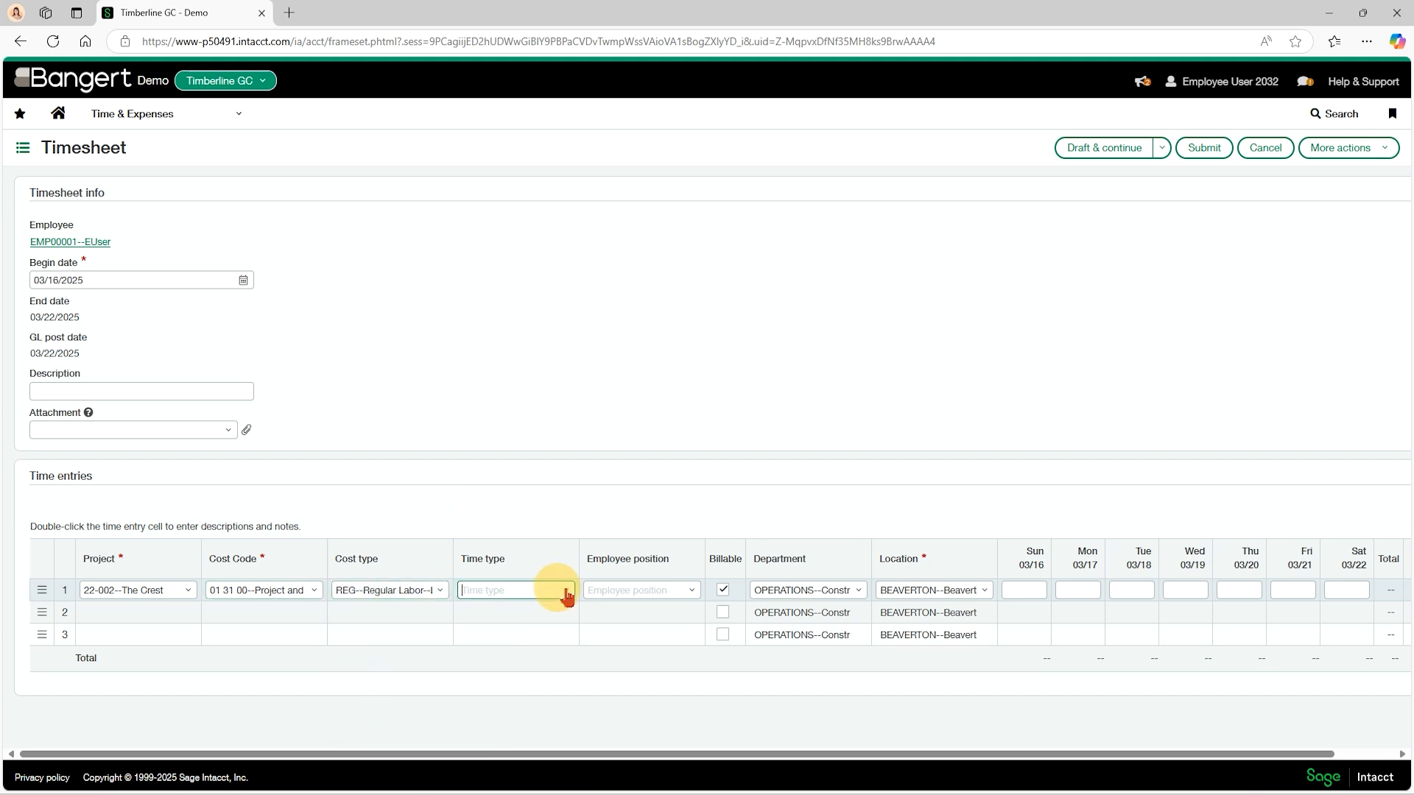
pyautogui.click(566, 593)
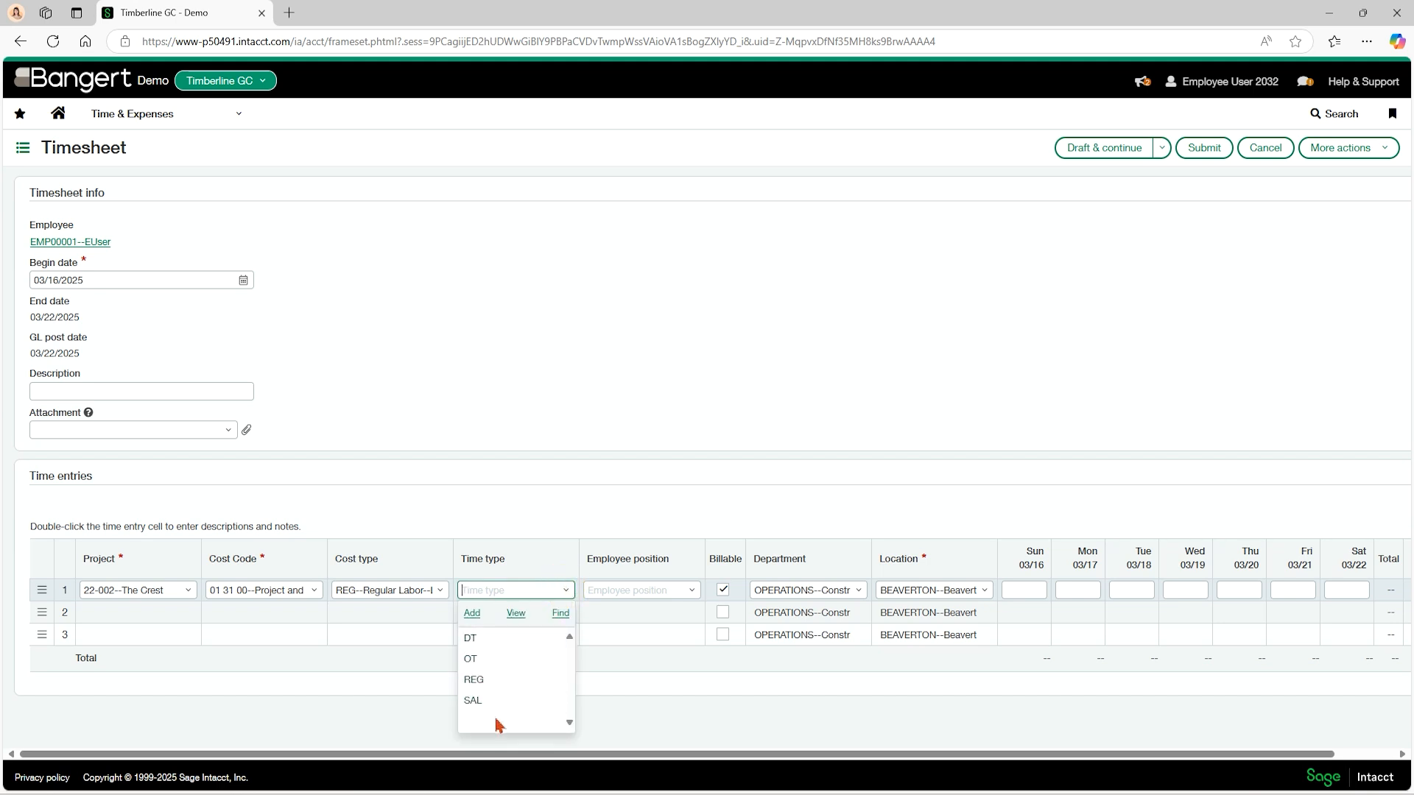
pyautogui.click(496, 678)
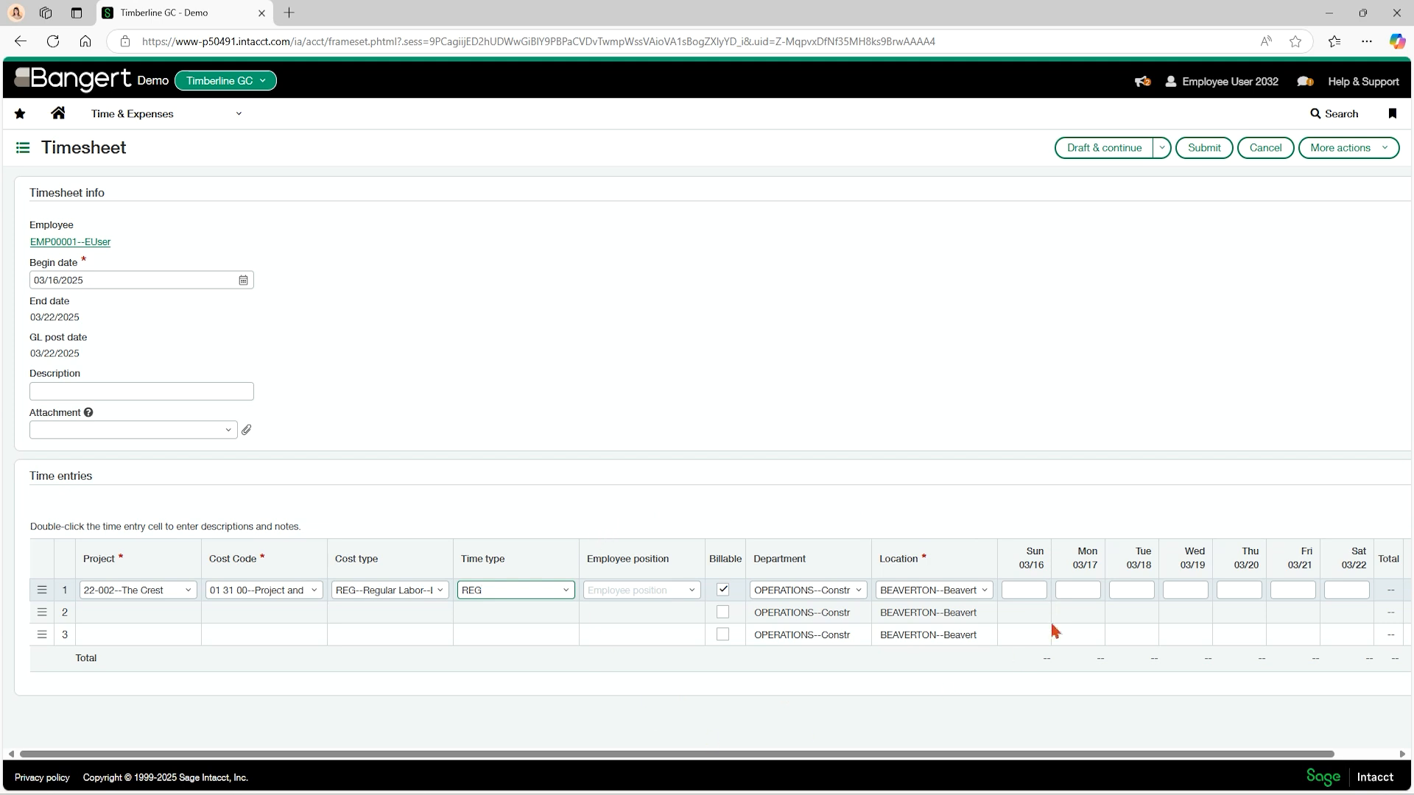
pyautogui.click(690, 589)
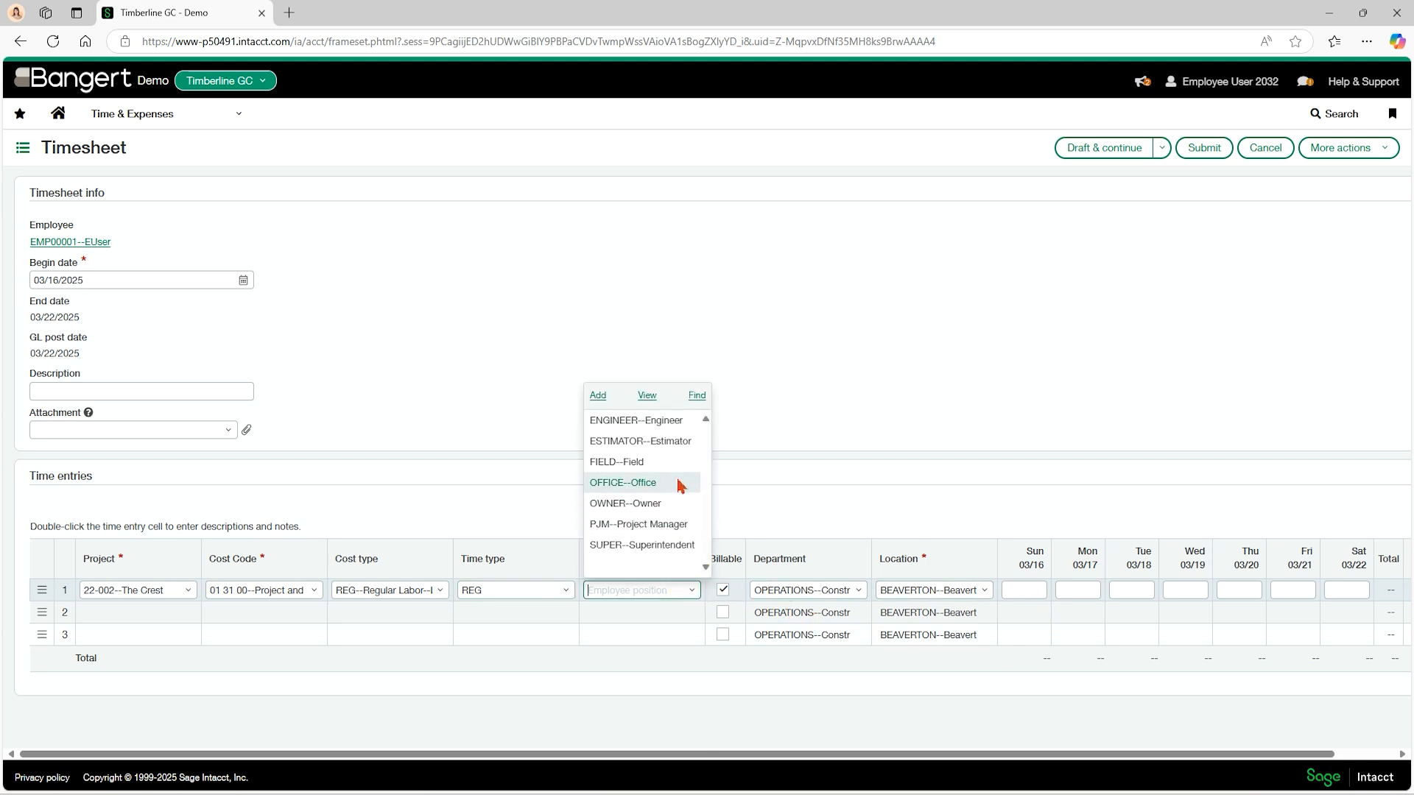
pyautogui.click(676, 524)
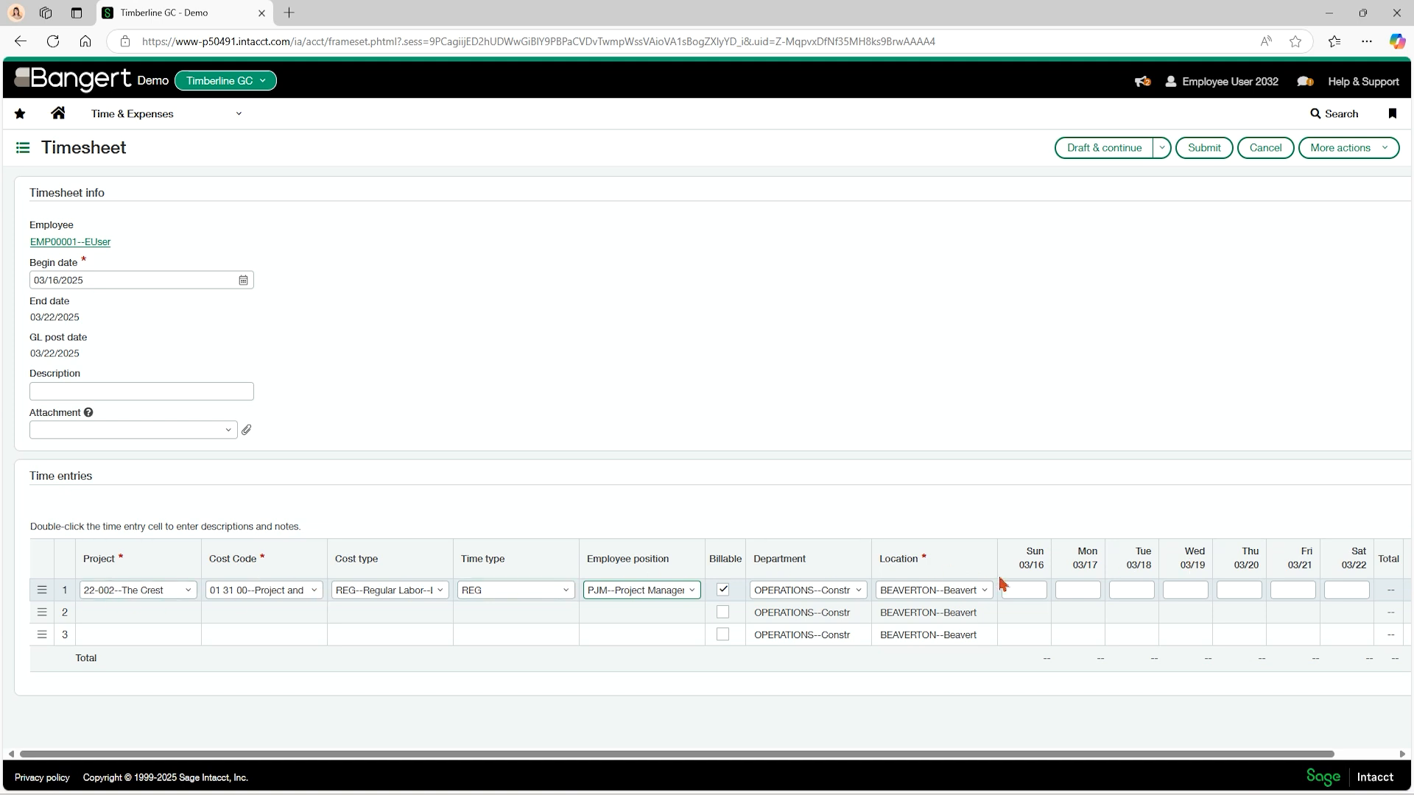
pyautogui.click(806, 590)
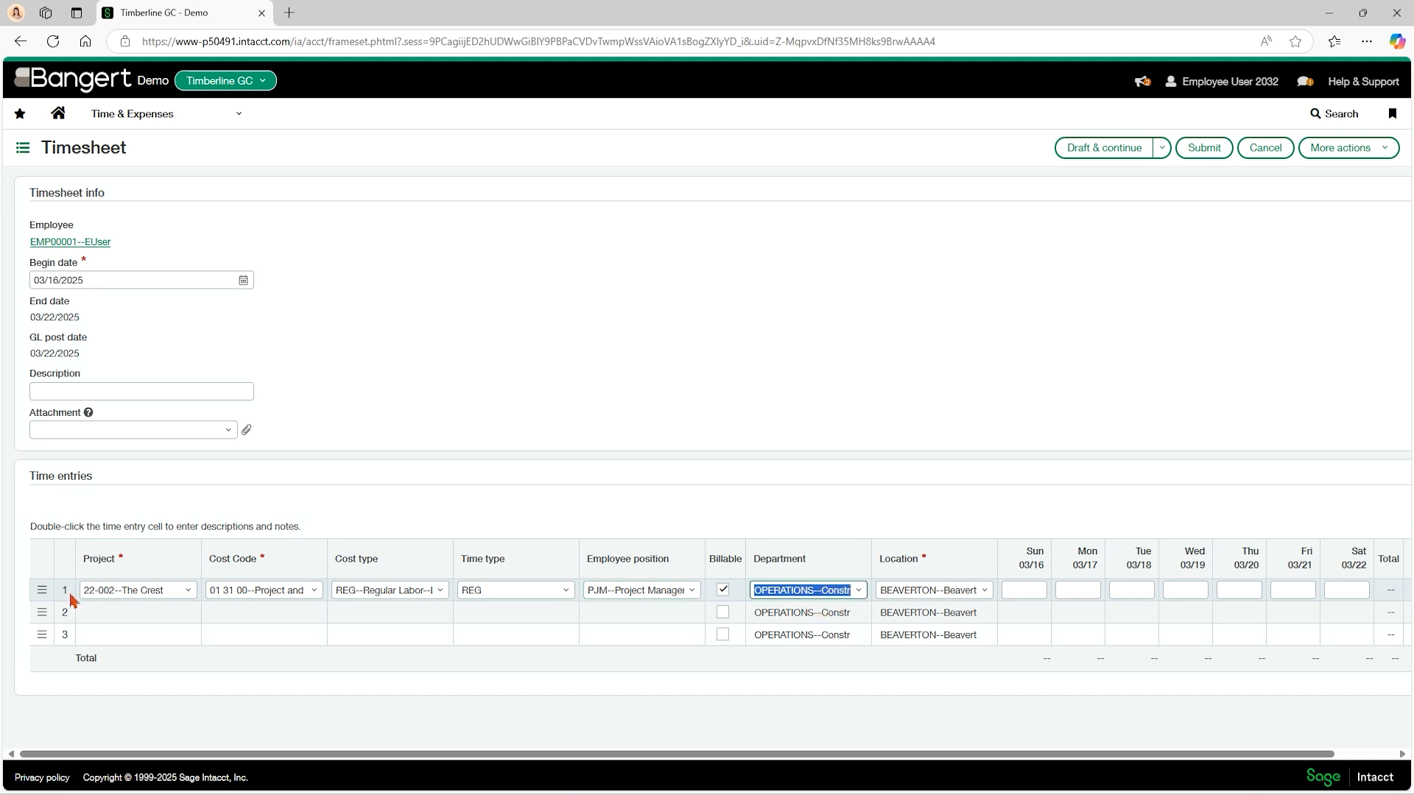
pyautogui.click(132, 590)
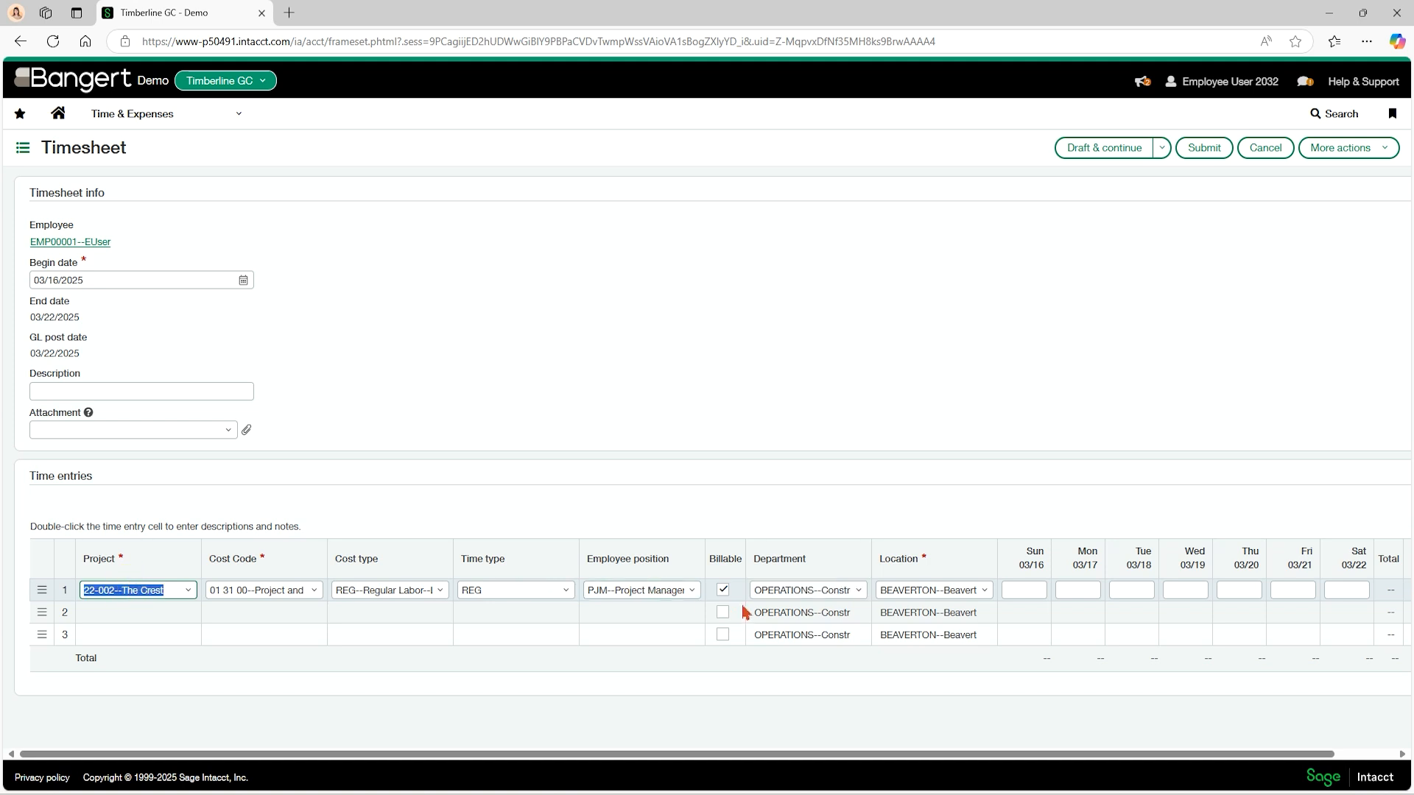
pyautogui.click(791, 588)
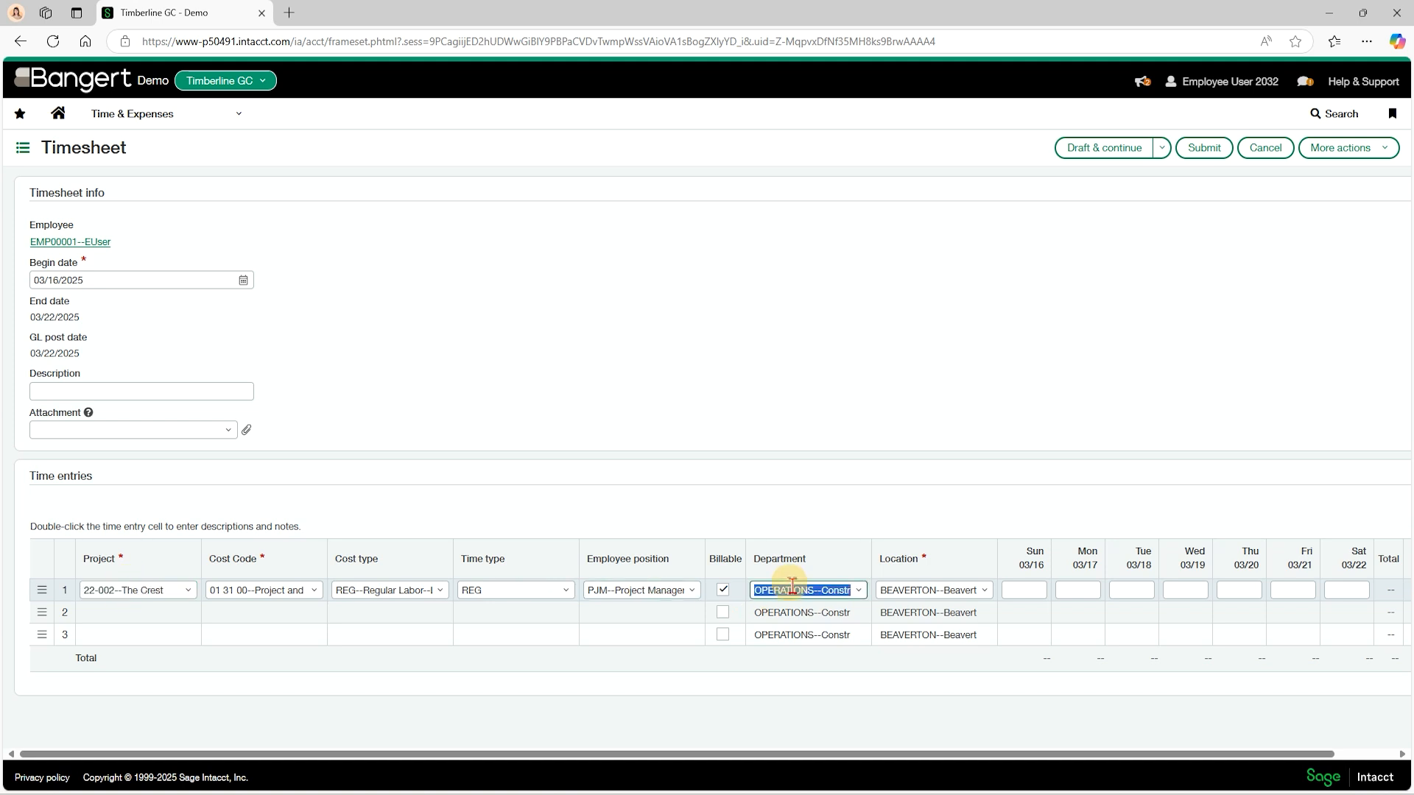
pyautogui.click(950, 589)
pyautogui.click(132, 590)
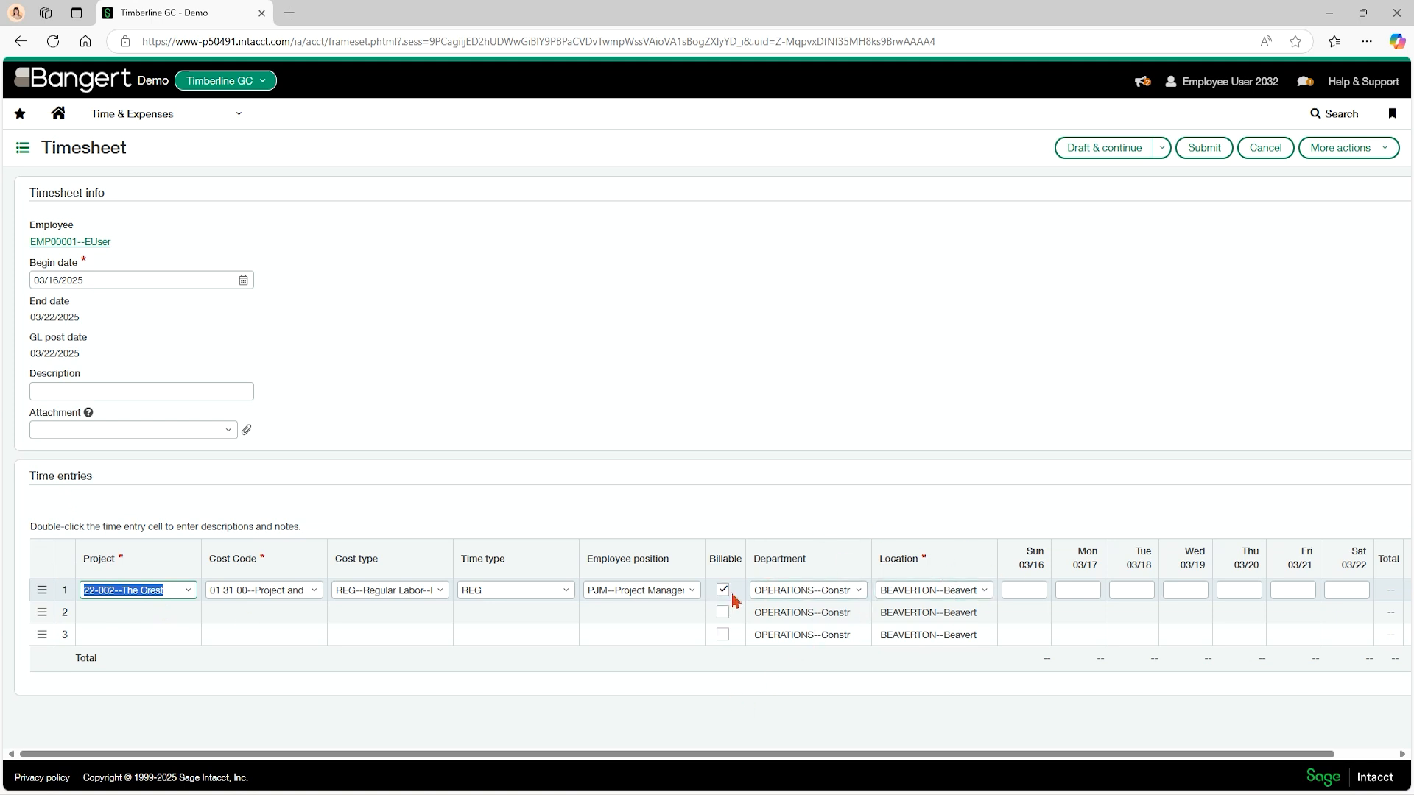
# Enter 8 hours for each day from Monday 03/17 to Friday 03/21 on the entry for The Crest
pyautogui.click(1092, 589)
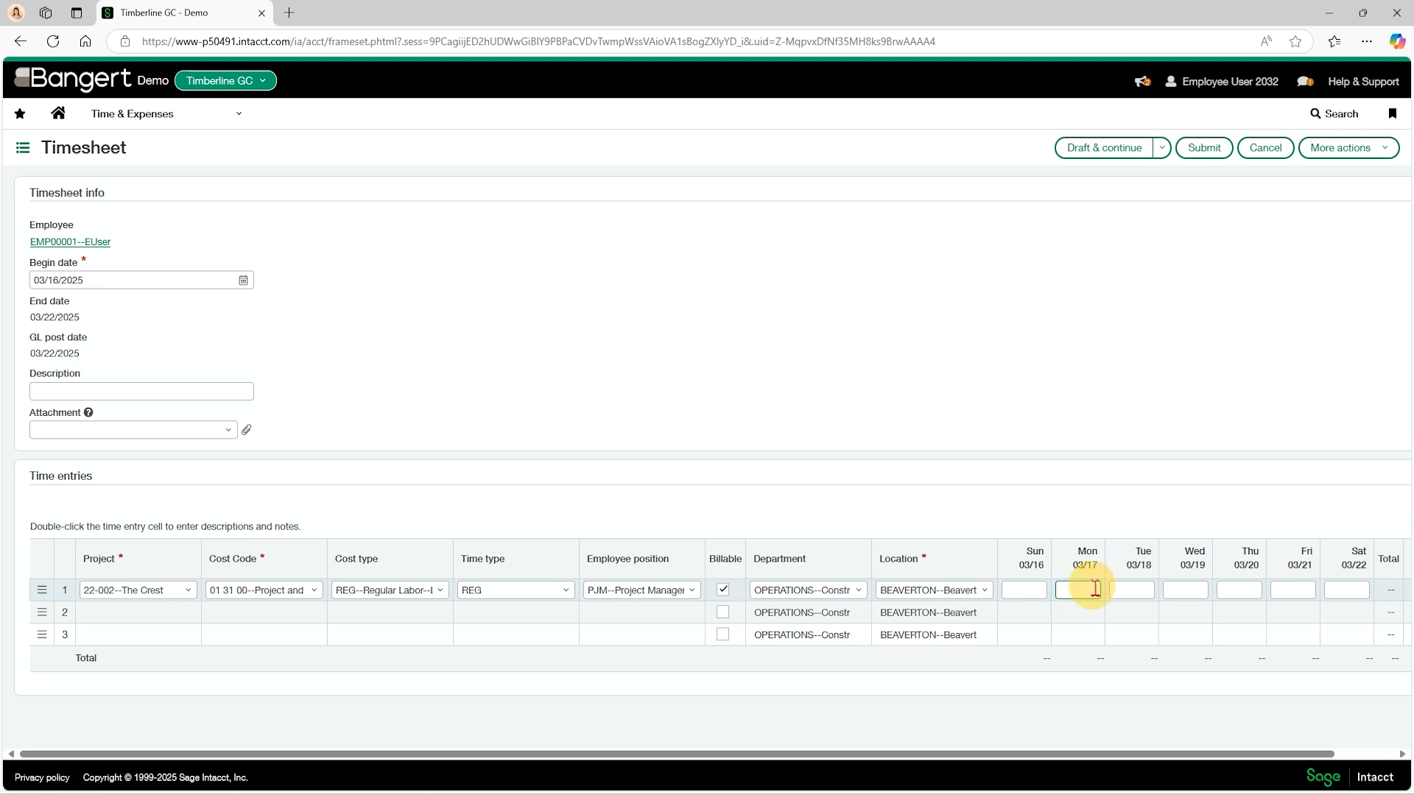
pyautogui.write('8')
pyautogui.press('Tab')
pyautogui.press('Tab')
pyautogui.press('Tab')
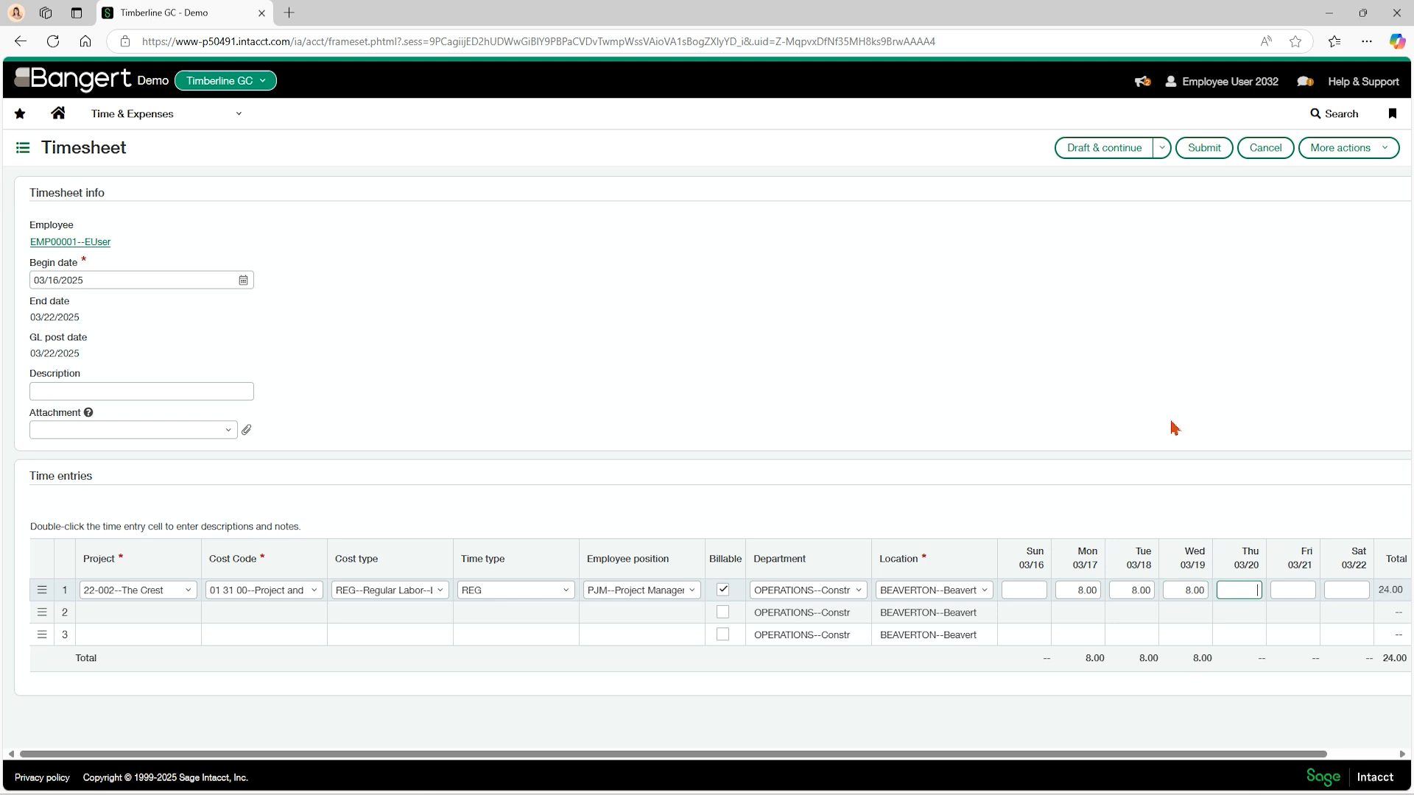
pyautogui.press('Tab')
pyautogui.write('8')
pyautogui.press('Tab')
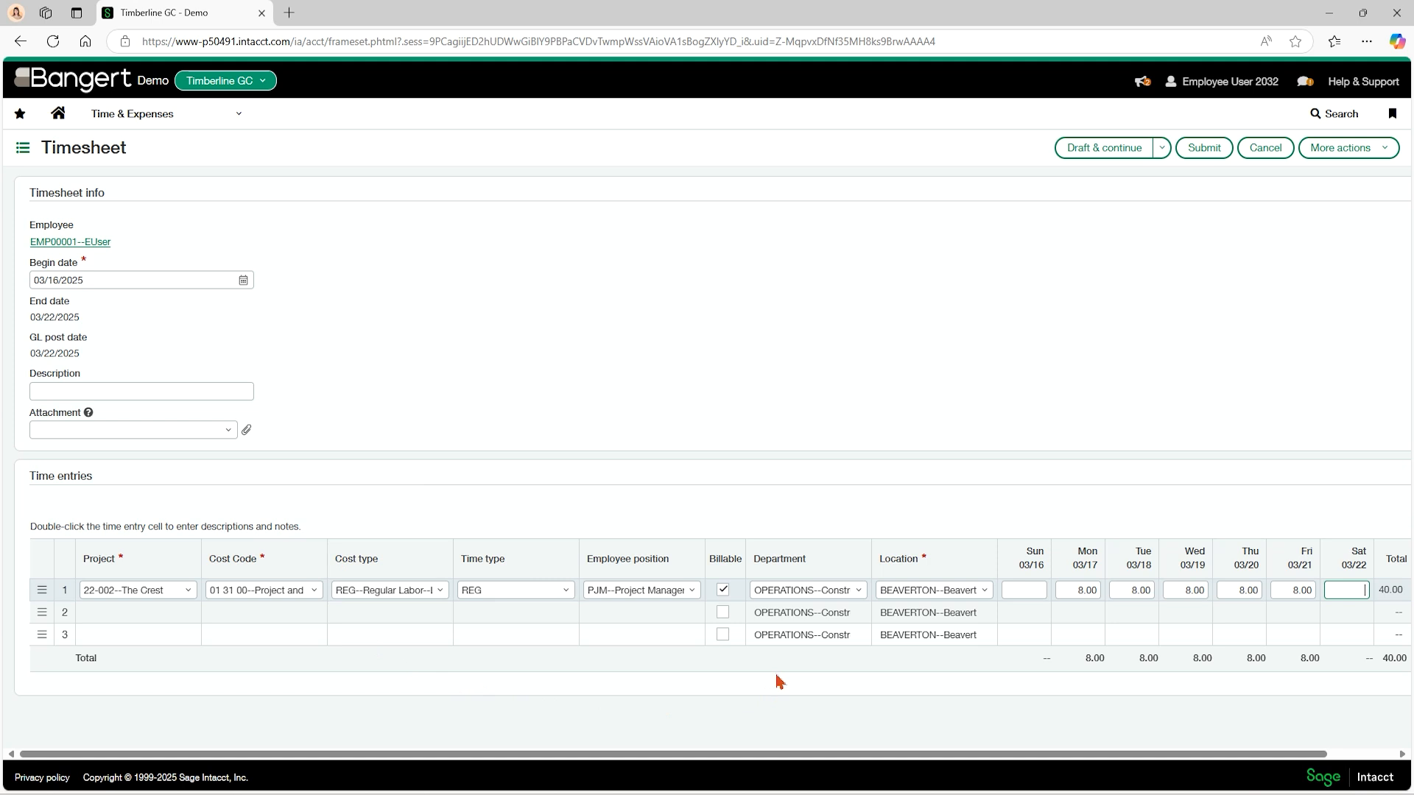
# Assign the second time entry to project 22-004--Quick Bowls - Tigard with cost code 01 31 00--Project and Field Management
pyautogui.click(94, 618)
pyautogui.click(188, 615)
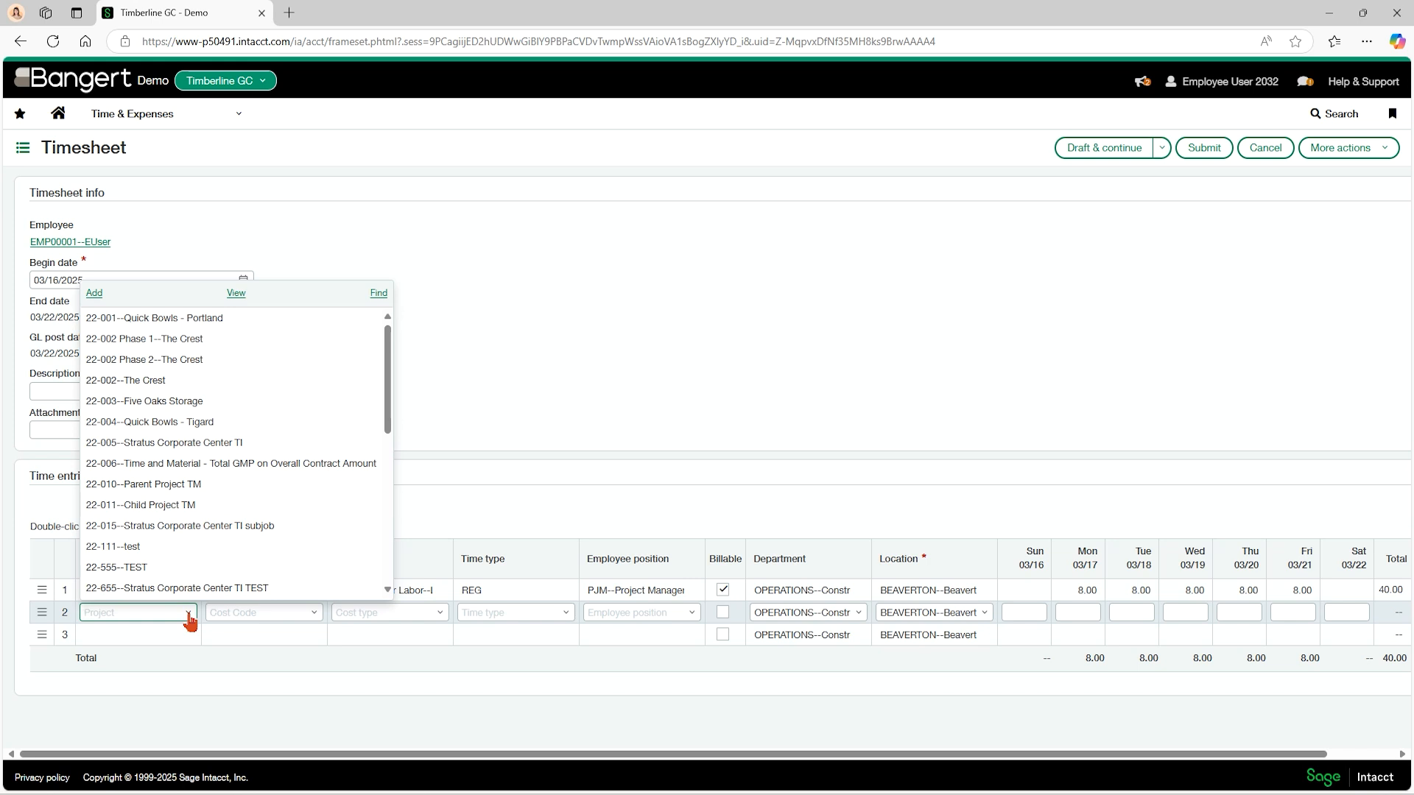
pyautogui.click(188, 421)
pyautogui.click(309, 612)
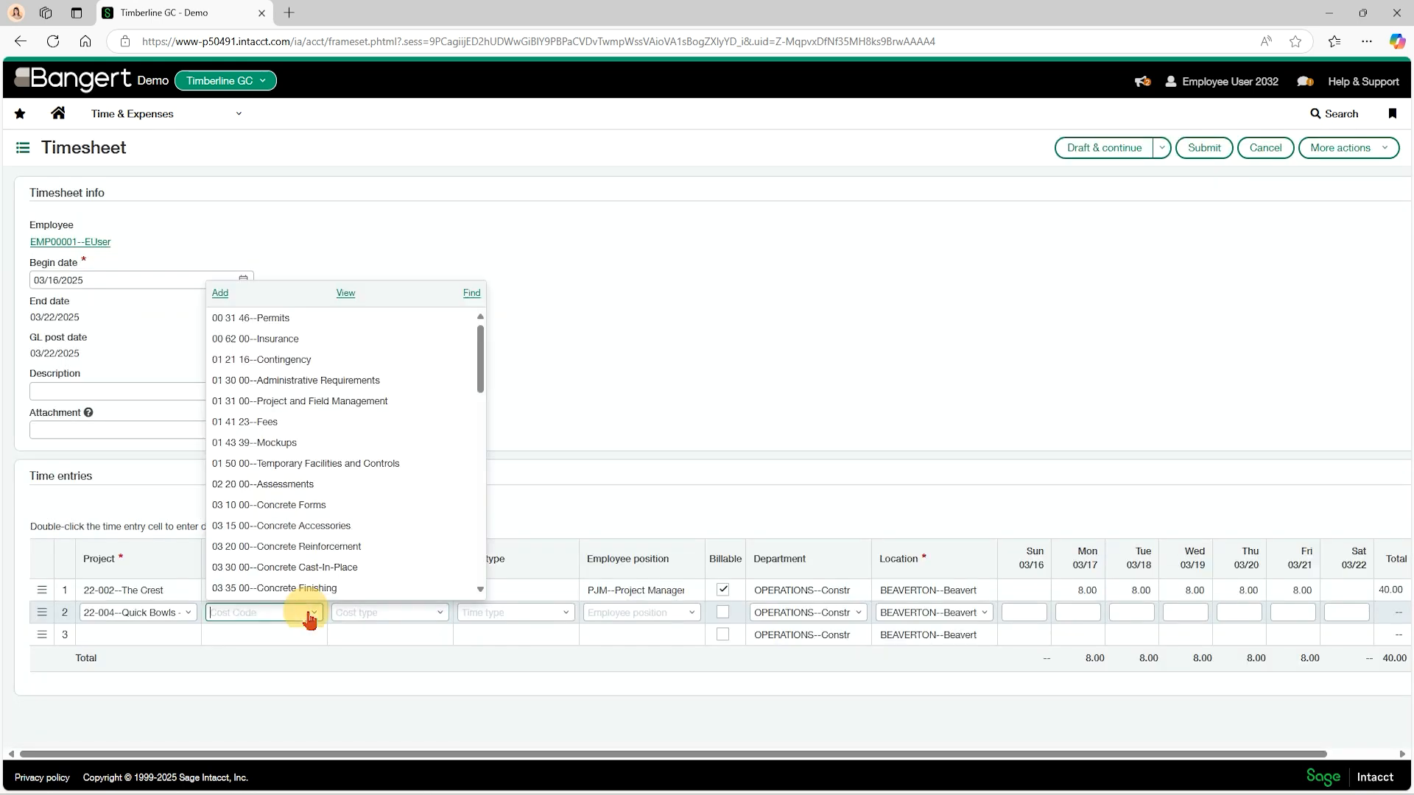
pyautogui.click(309, 400)
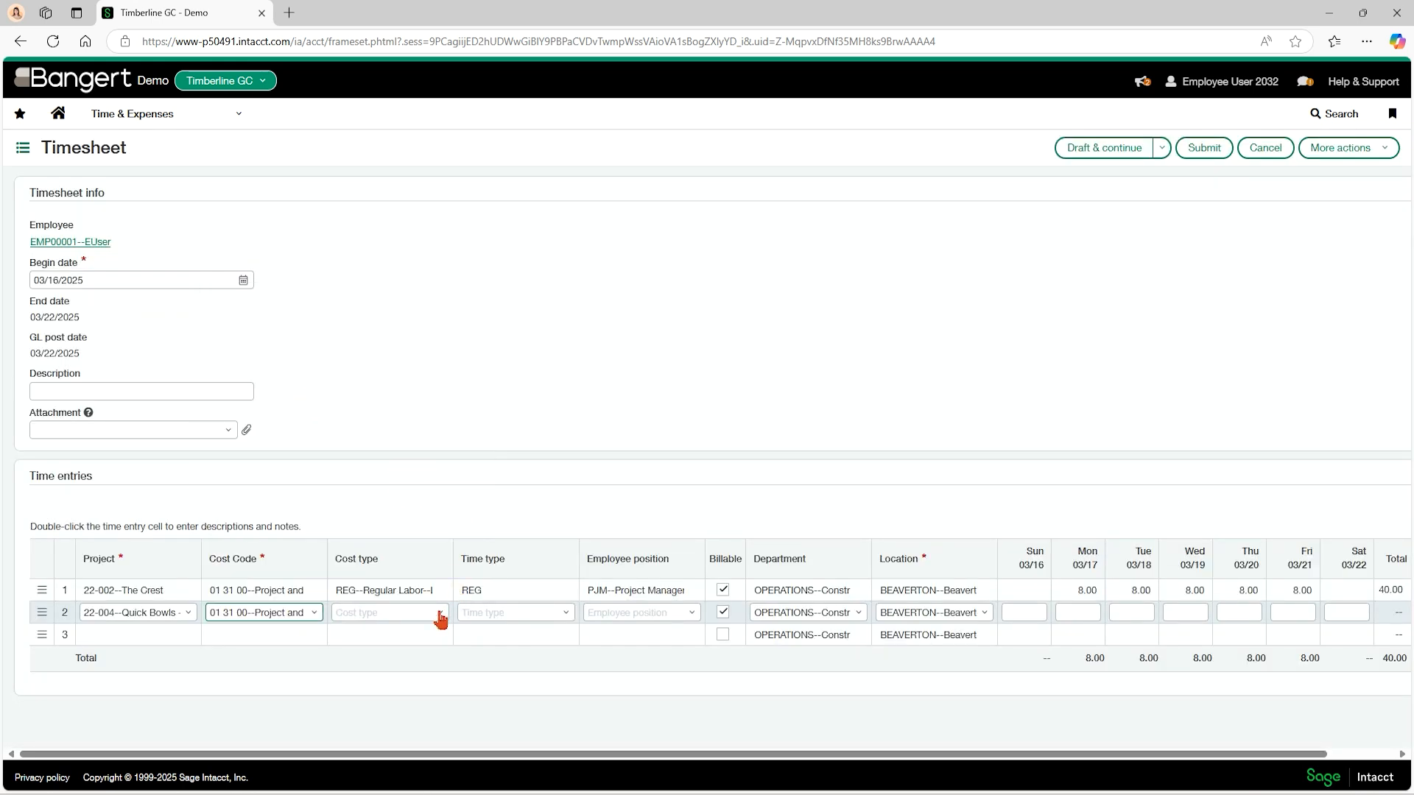
# Set the second entry's cost type to REG--Regular Labor, time type to OT and employee position to PJM--Project Manager
pyautogui.click(441, 613)
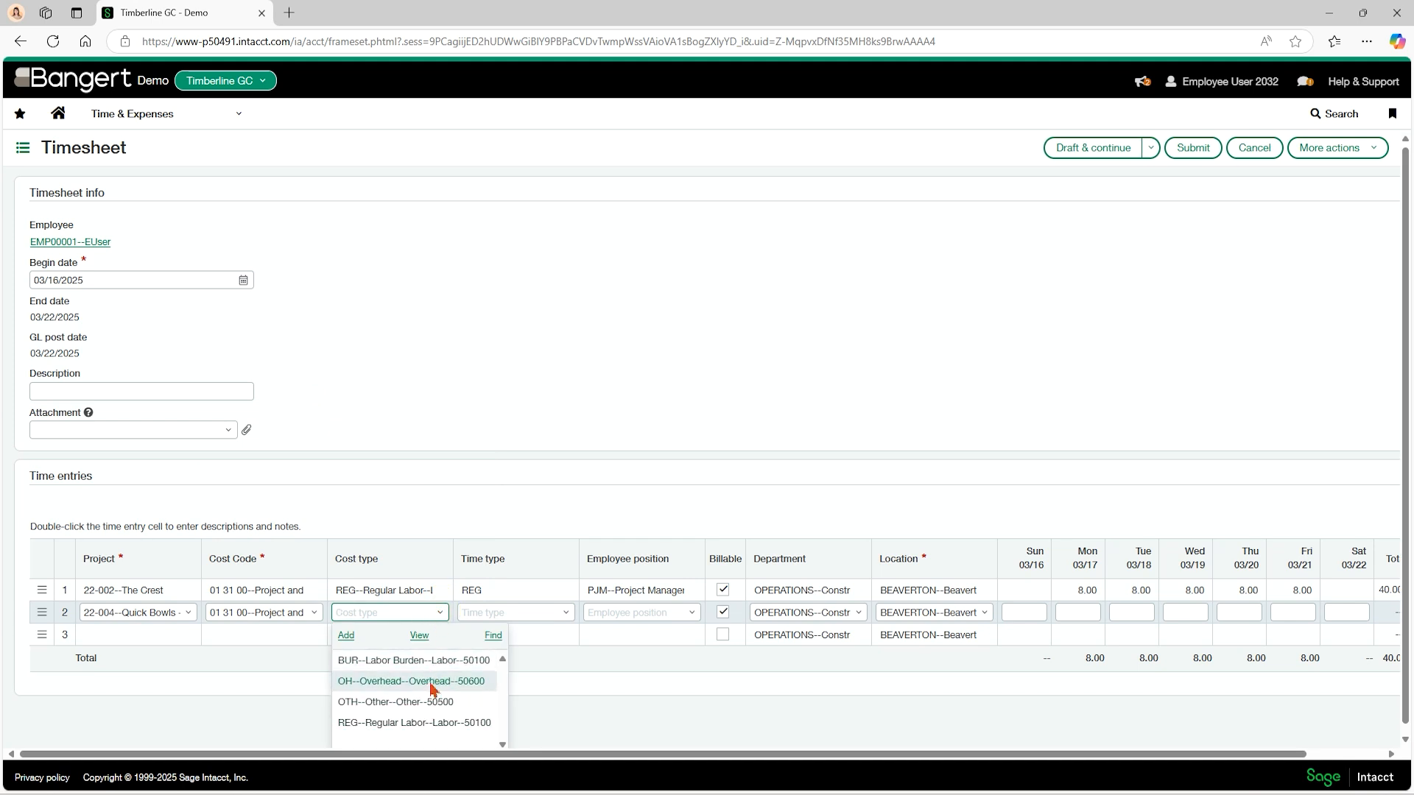
pyautogui.click(471, 722)
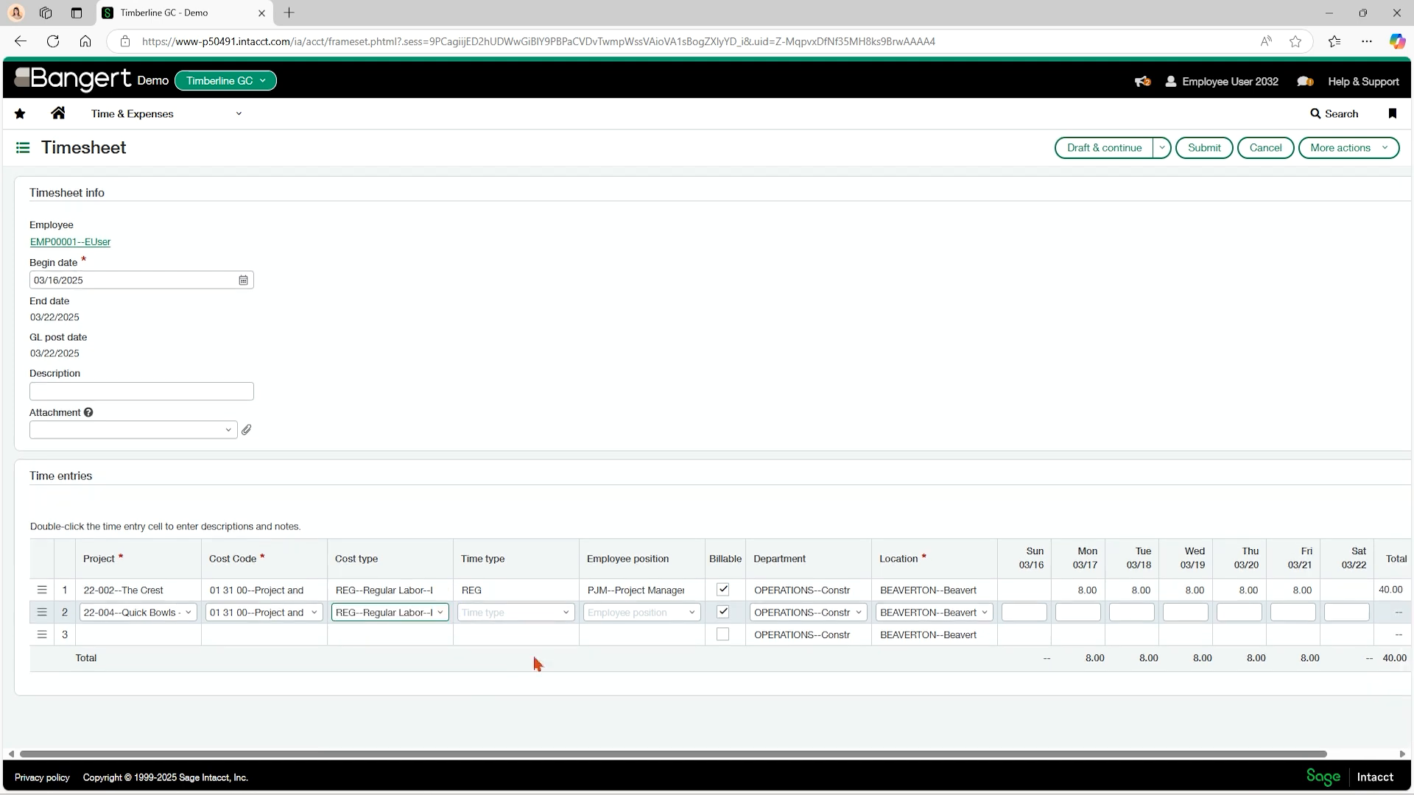
pyautogui.click(566, 614)
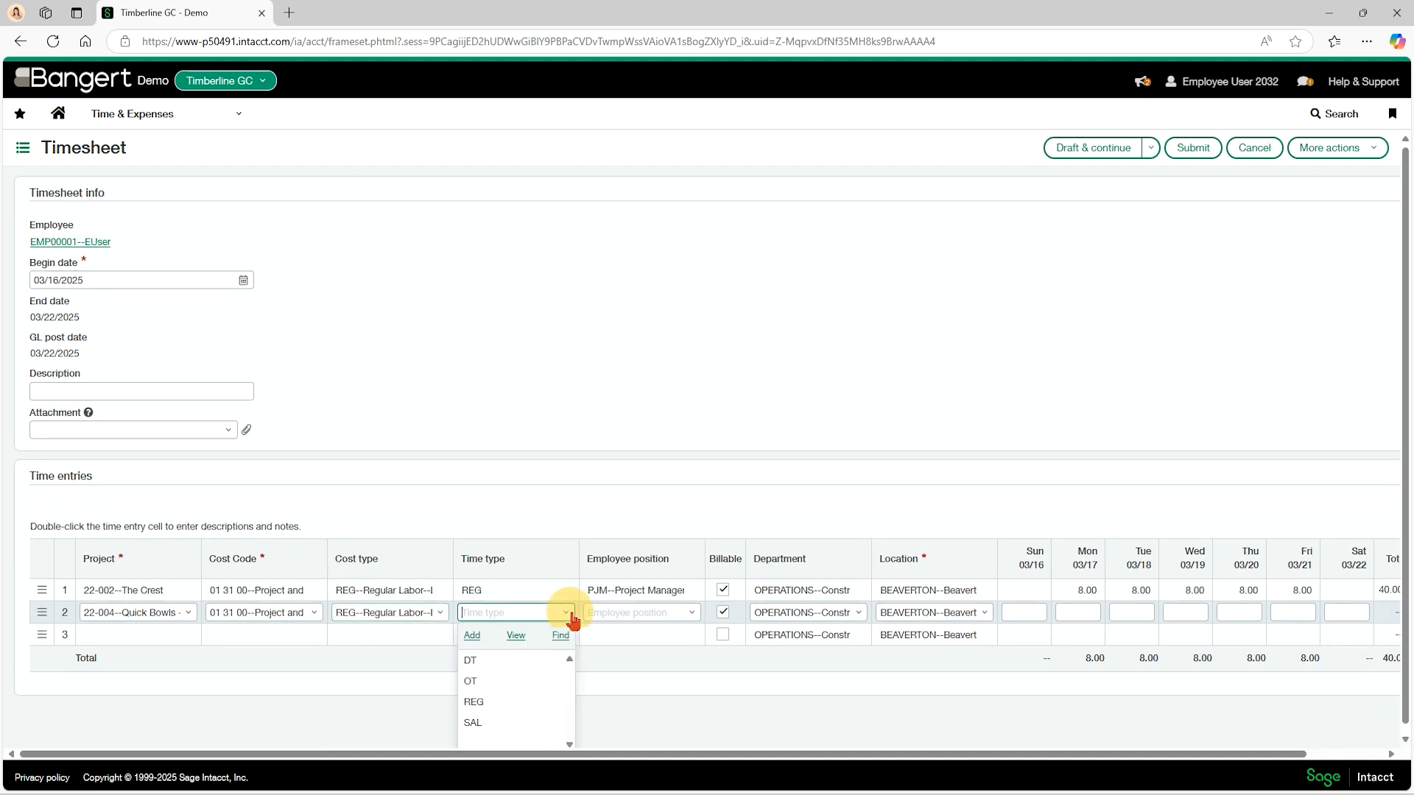
pyautogui.click(517, 690)
pyautogui.click(692, 614)
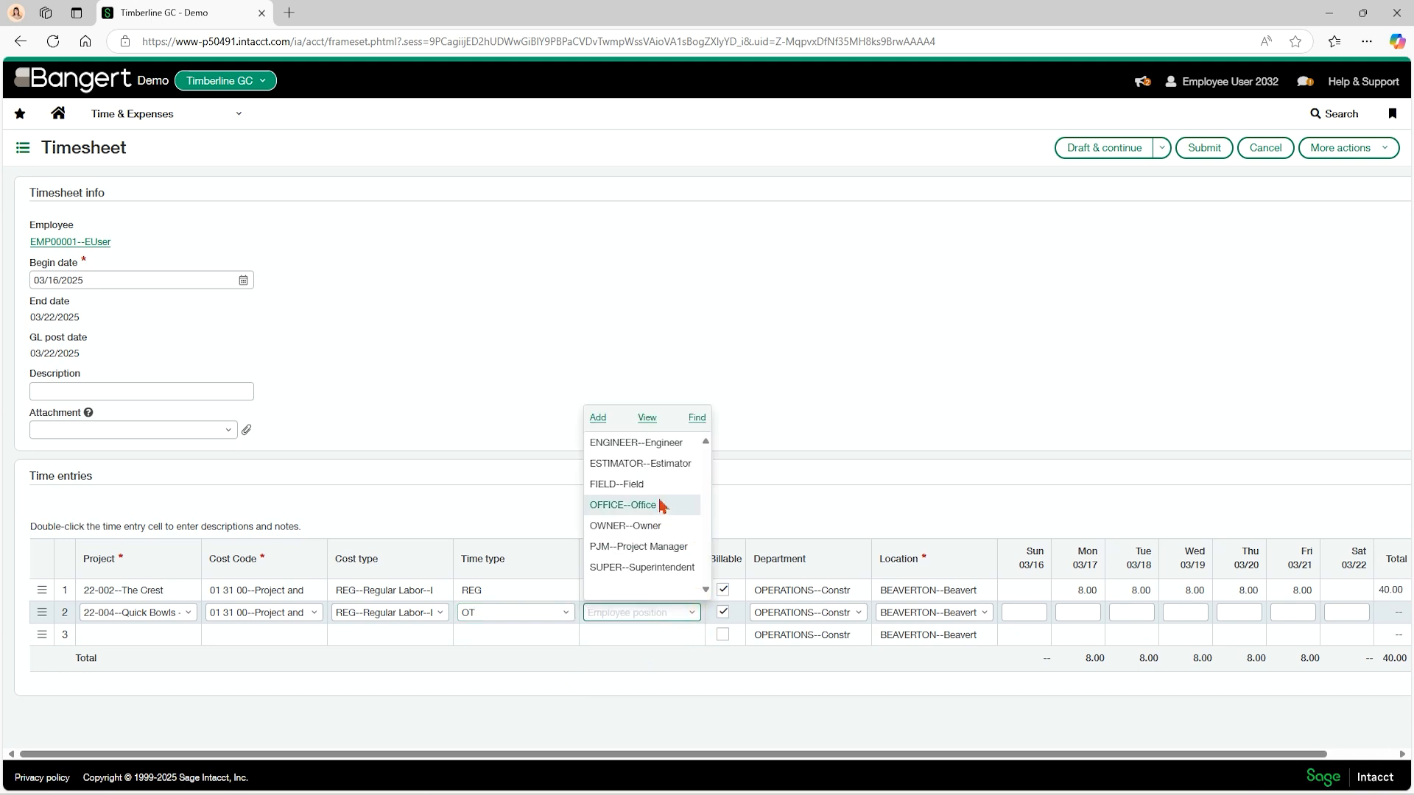
pyautogui.click(655, 547)
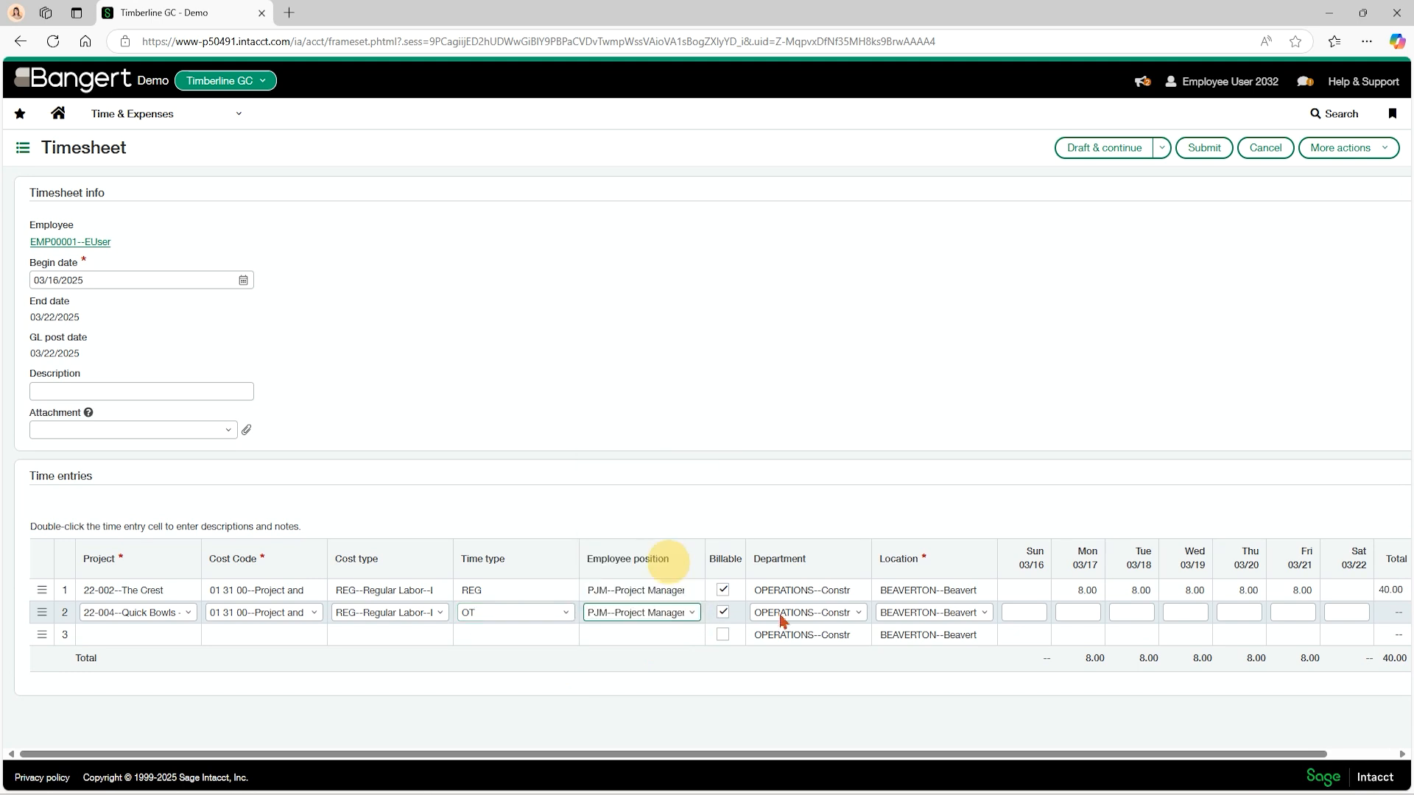
# Enter 2 overtime hours on Tuesday 03/18 and 2 on Friday 03/21 for the Quick Bowls entry
pyautogui.click(1126, 612)
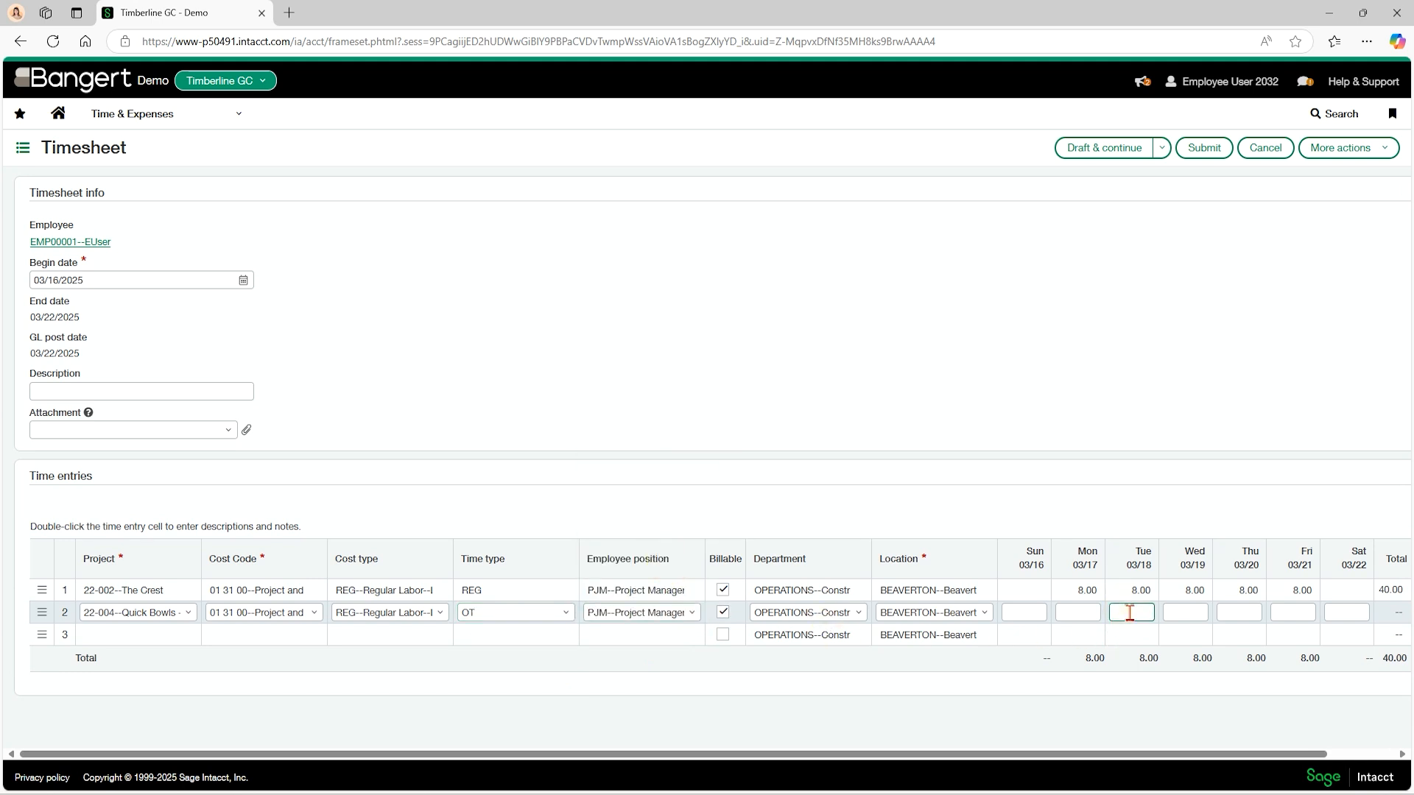
pyautogui.write('2')
pyautogui.press('Tab')
pyautogui.click(1281, 612)
pyautogui.write('2')
pyautogui.press('Tab')
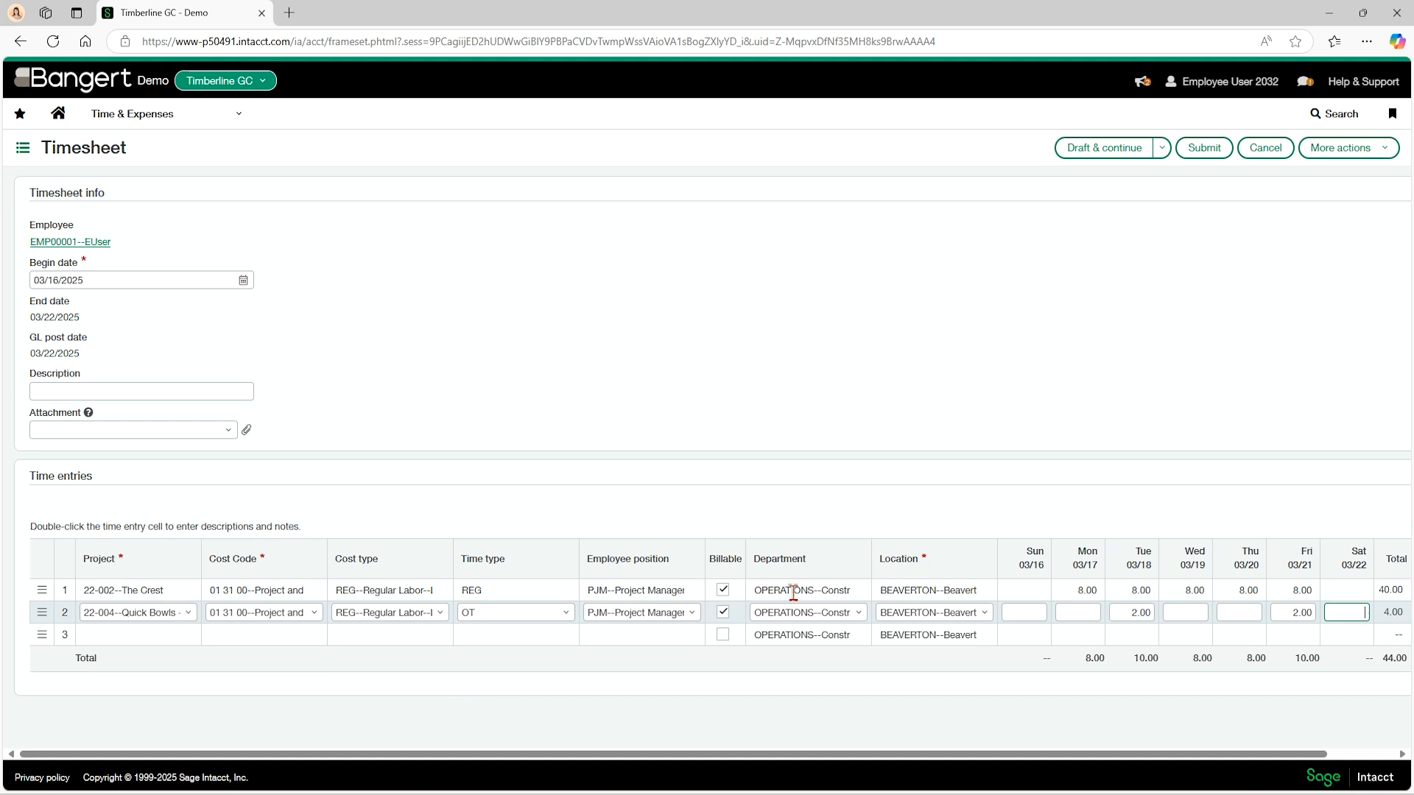
# Add the note "Walked job site; reviewed plans" to the Monday 03/17 hours of The Crest entry
pyautogui.doubleClick(1082, 591)
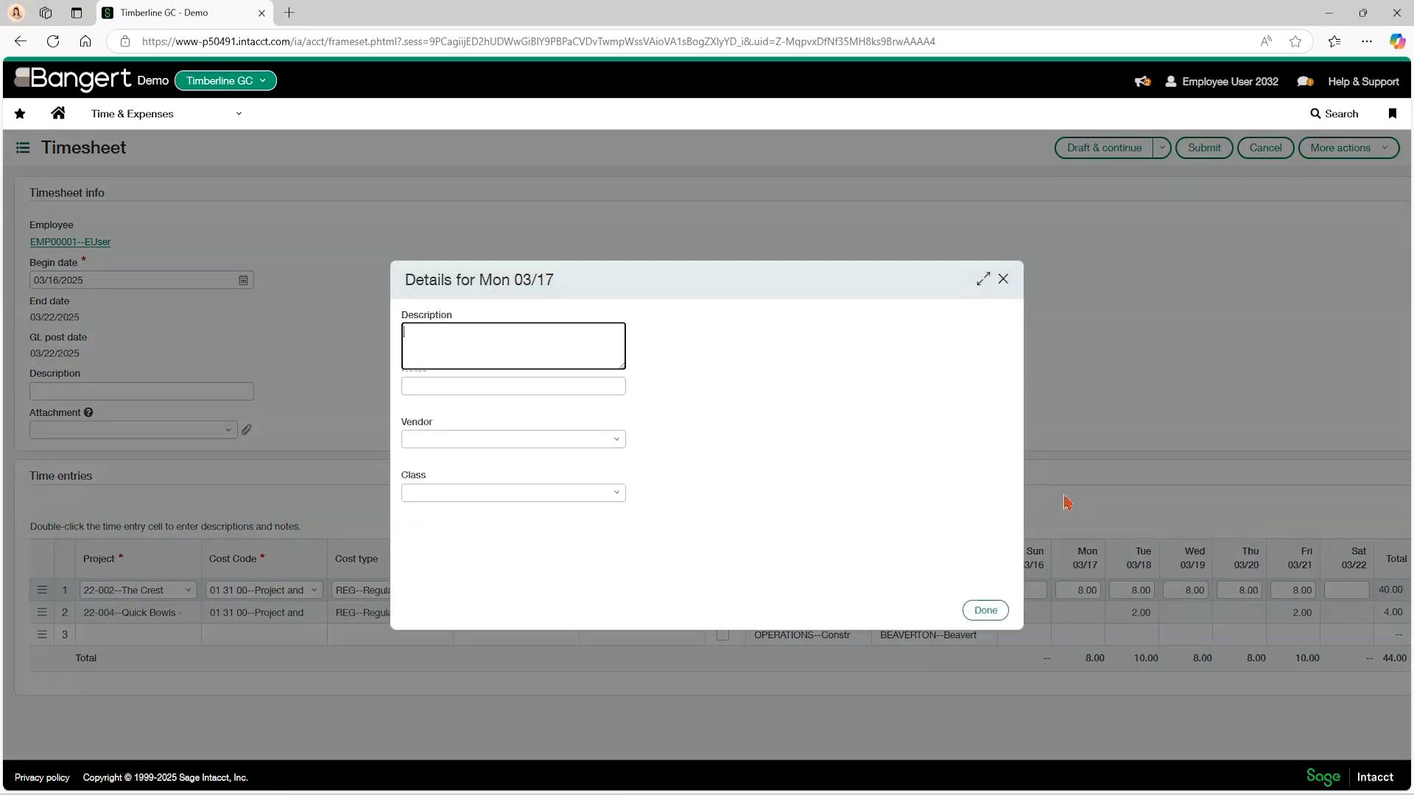
pyautogui.click(785, 364)
pyautogui.click(546, 389)
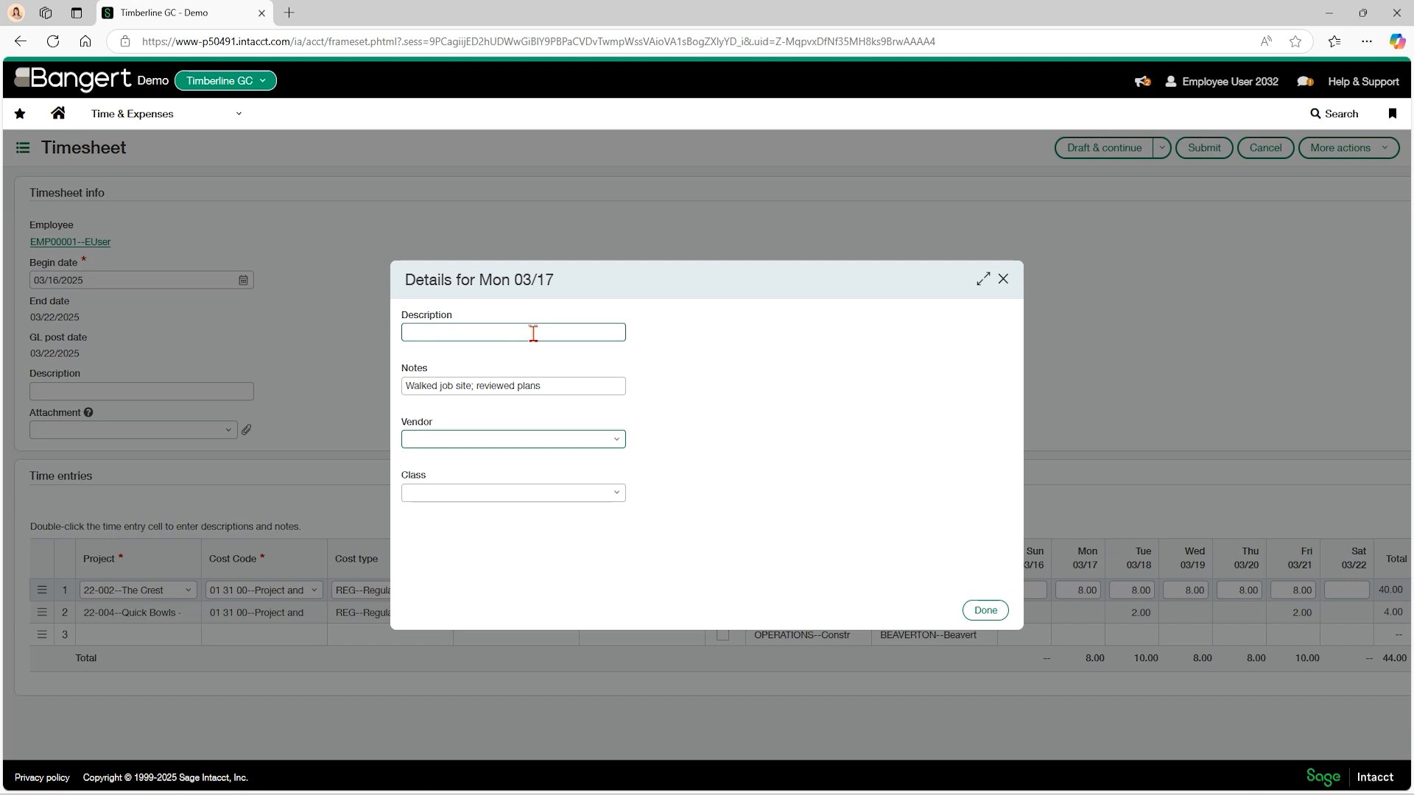
pyautogui.click(983, 609)
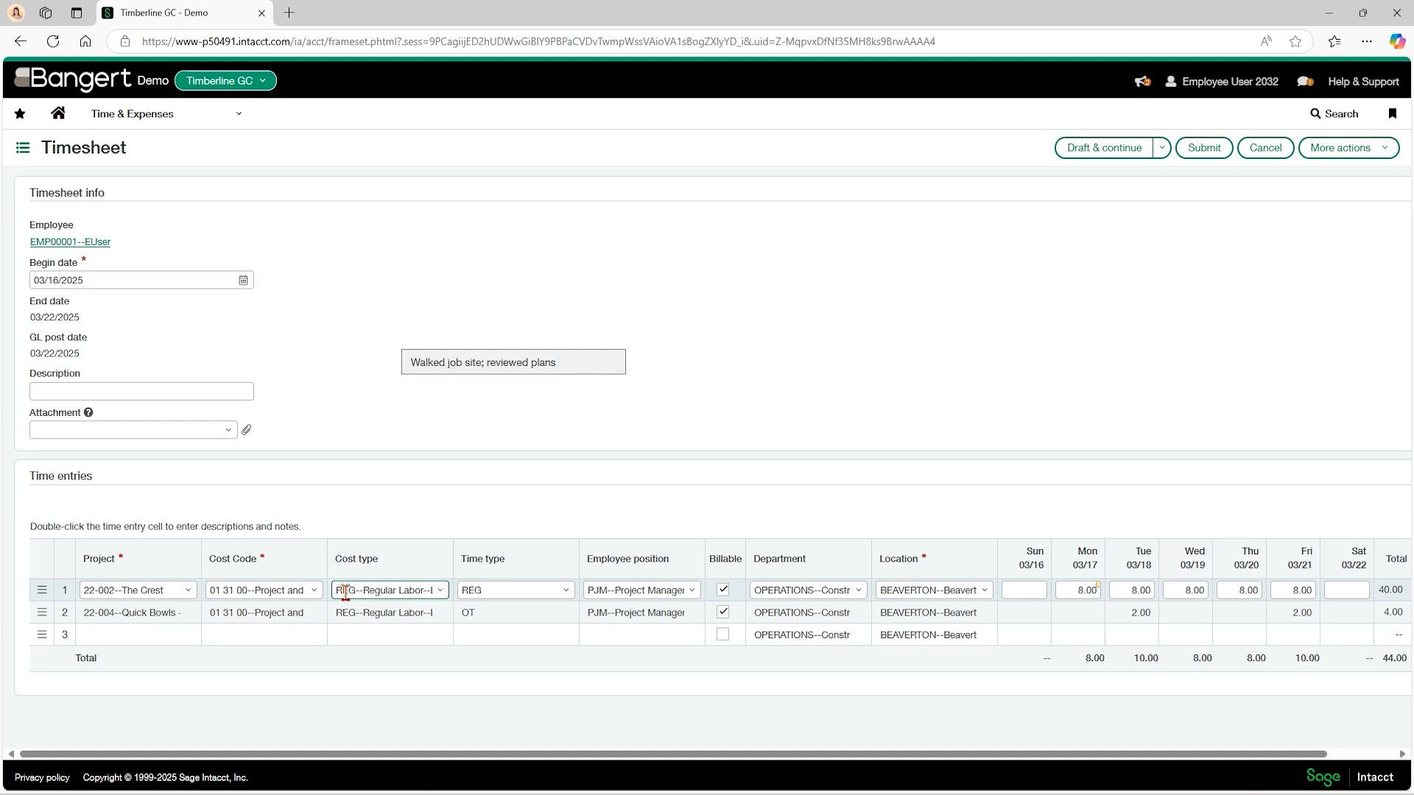
# Give The Crest's Tuesday 03/18 hours the description "Project and Field Management" and the note "worked in office"
pyautogui.doubleClick(1138, 589)
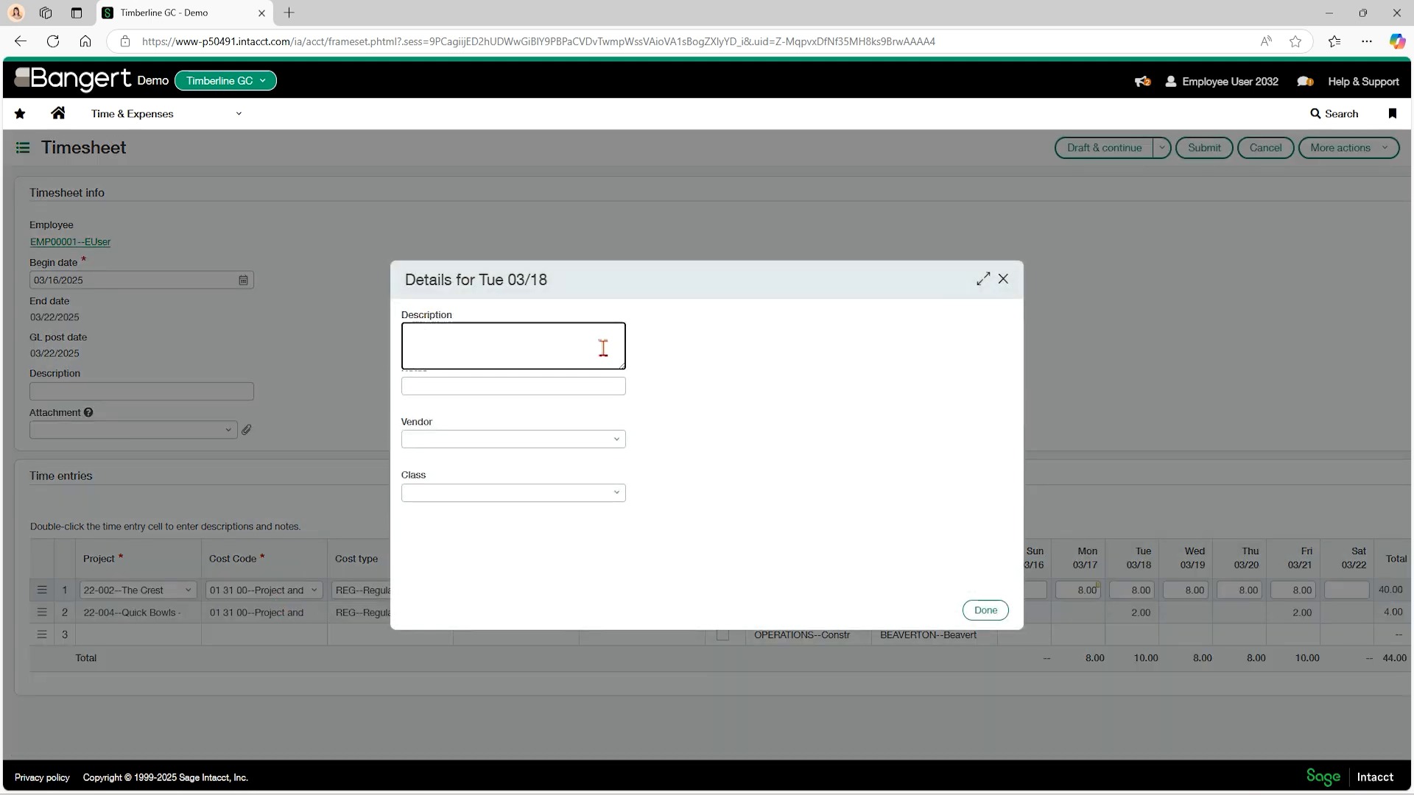
pyautogui.write('Project and Field Management')
pyautogui.press('Tab')
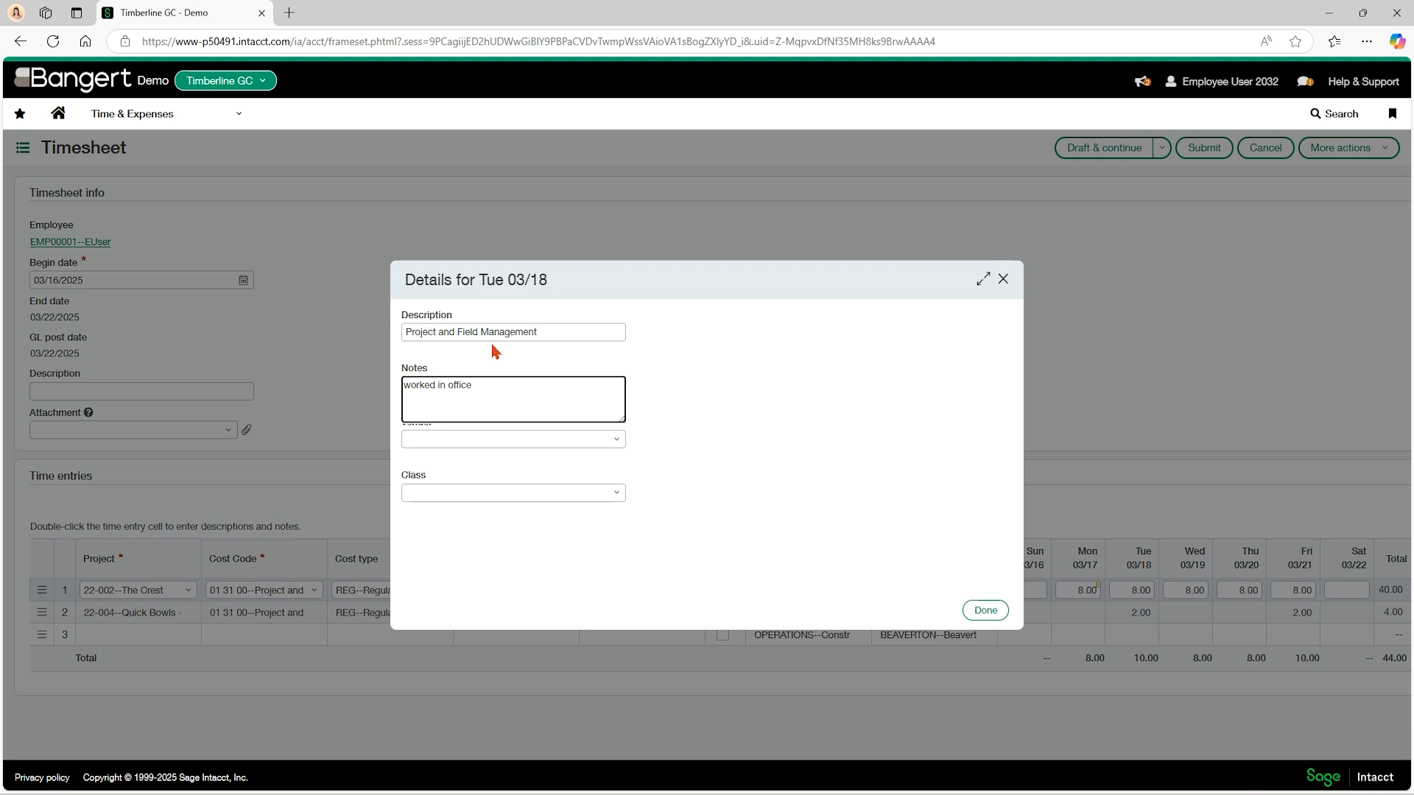
pyautogui.press('Tab')
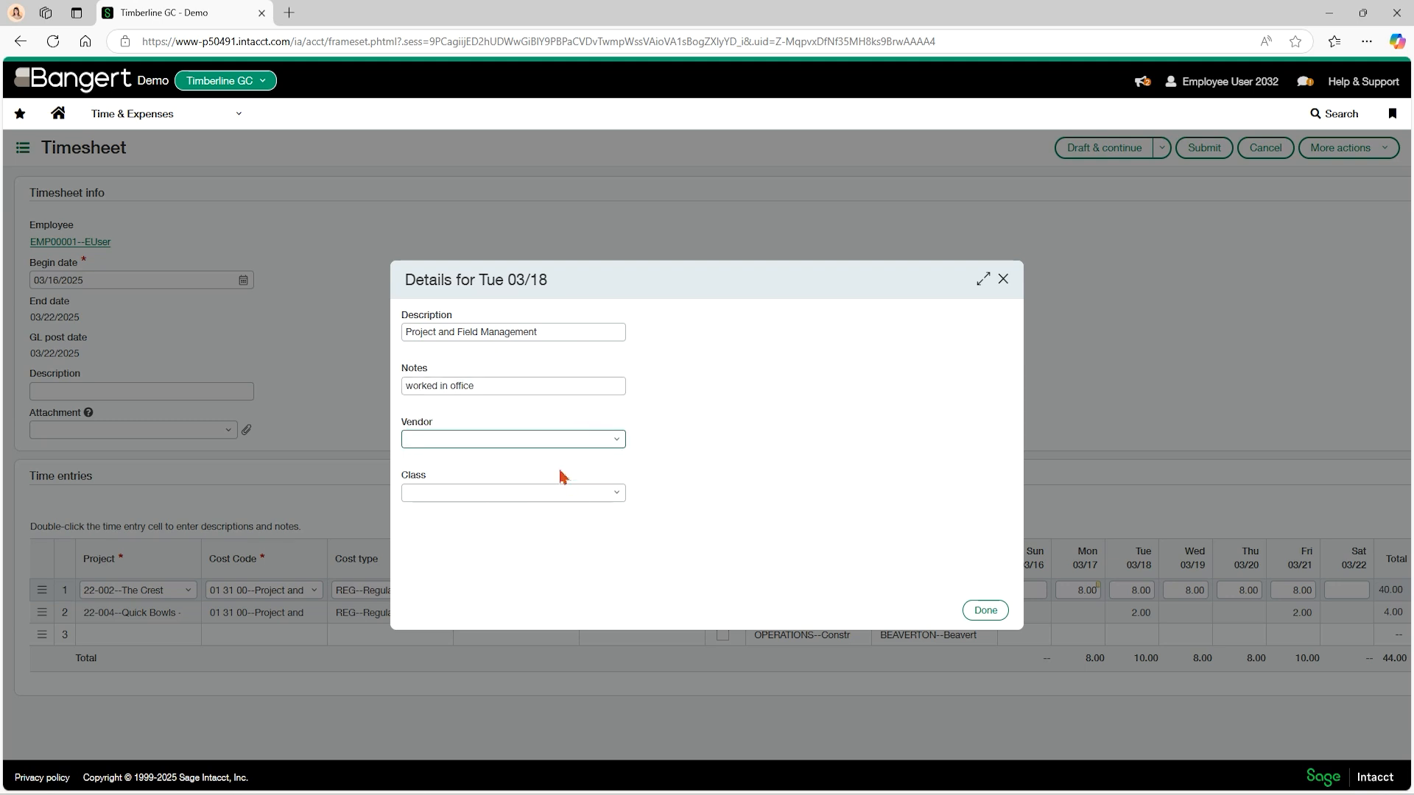
pyautogui.click(987, 611)
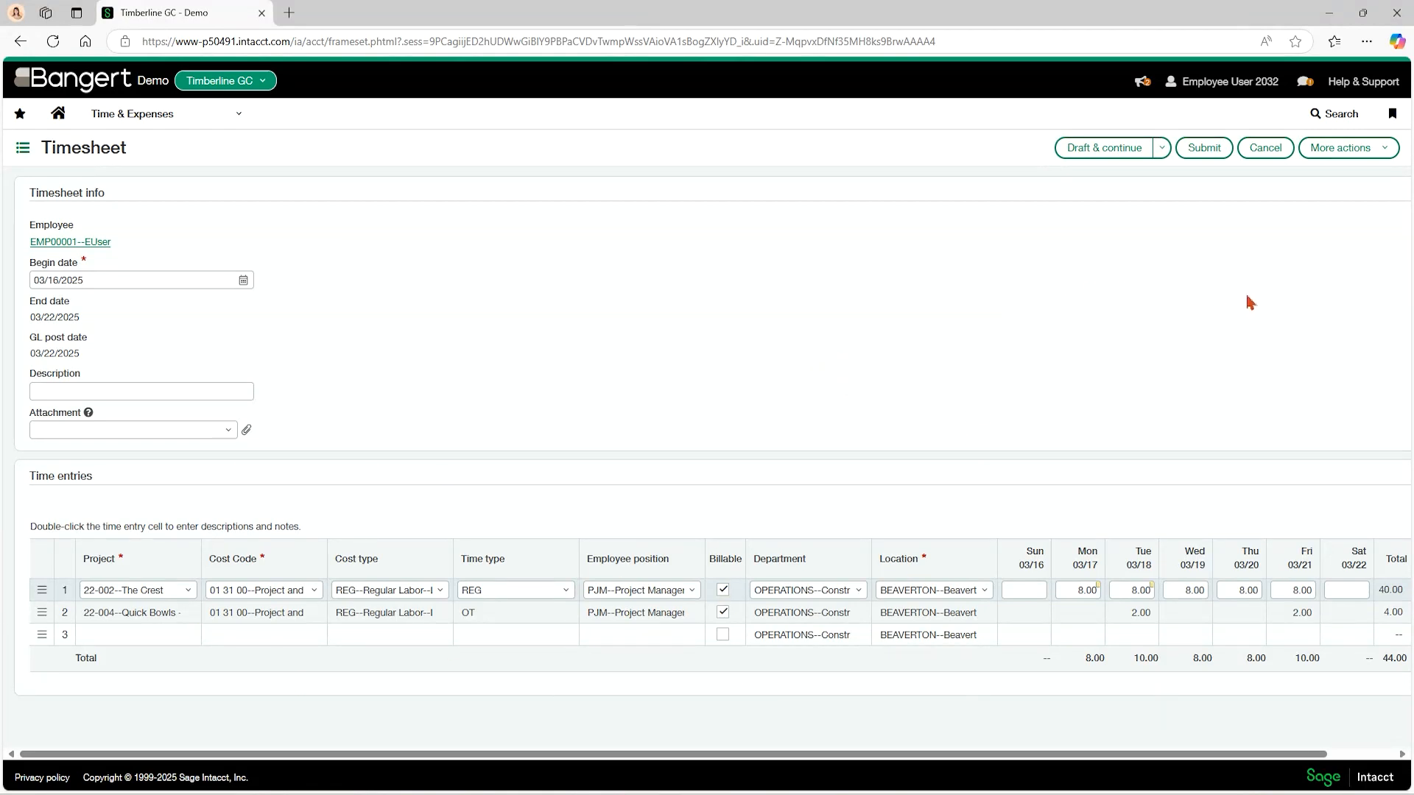
# Submit the completed timesheet for the week beginning 03/16/2025
pyautogui.click(1205, 150)
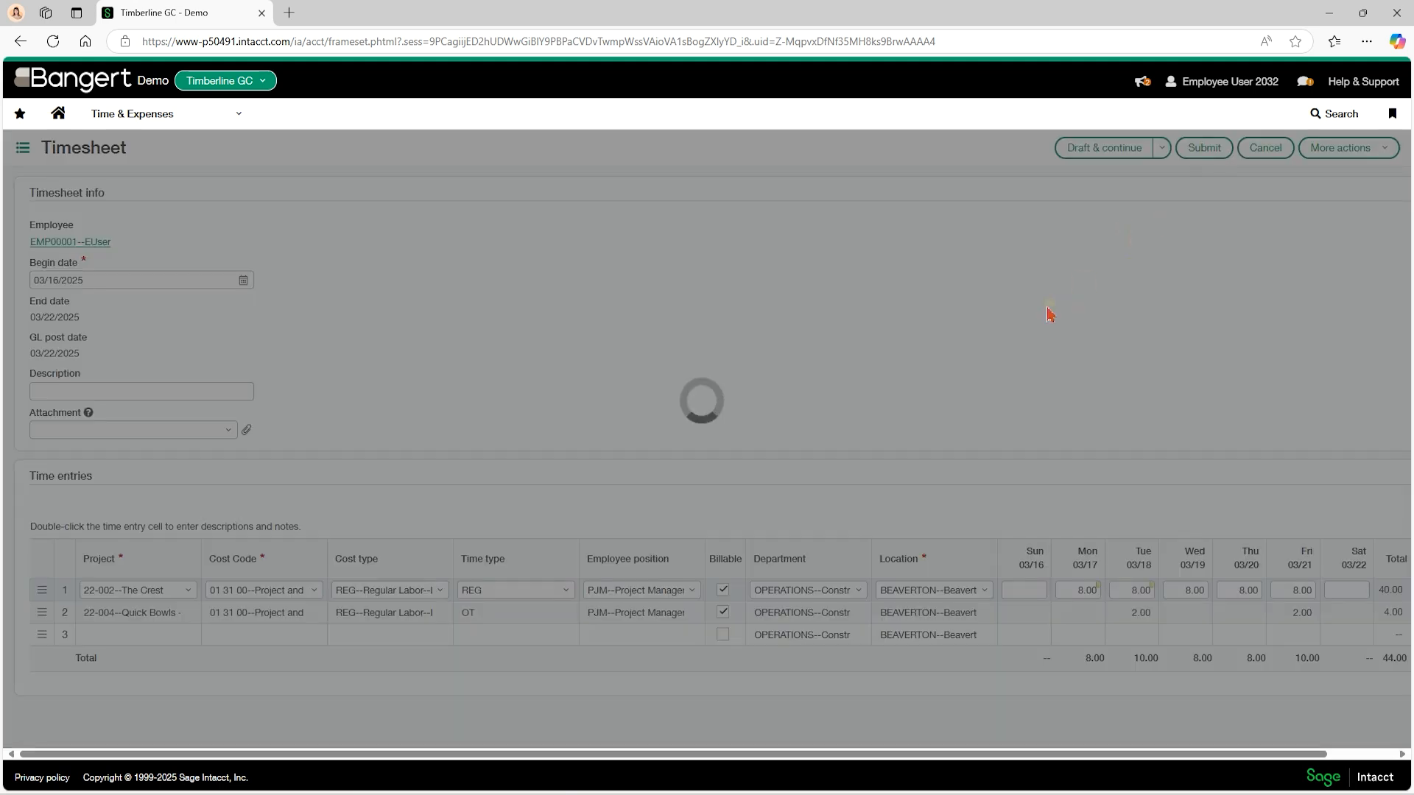